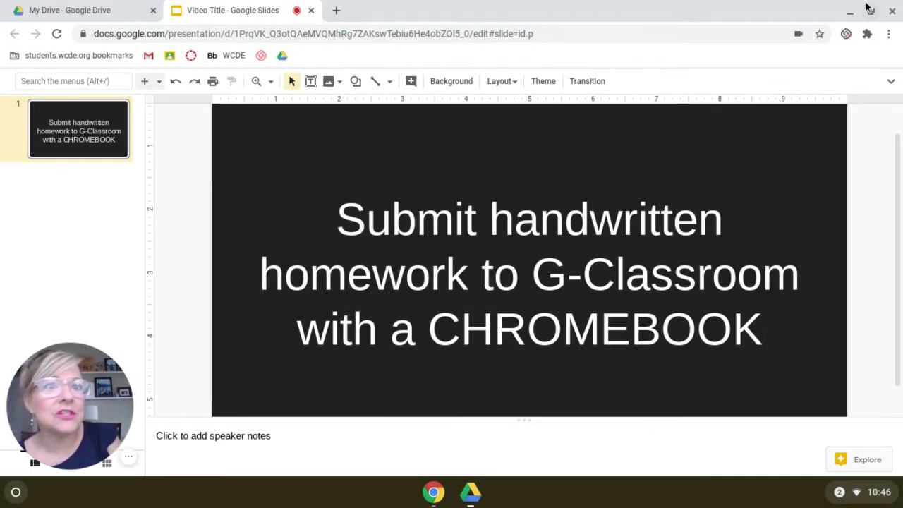
Step: Minimise the Chrome window showing the Google Slides title slide to reveal the desktop
{"action": "left_click", "coordinate": [851, 12]}
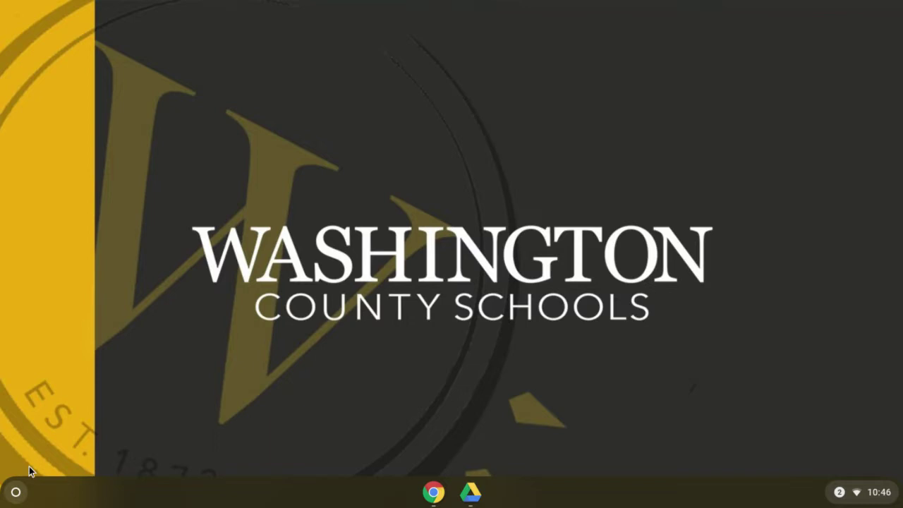
Step: From the launcher's full app grid, pin Camera and Files to the shelf
{"action": "left_click", "coordinate": [16, 492]}
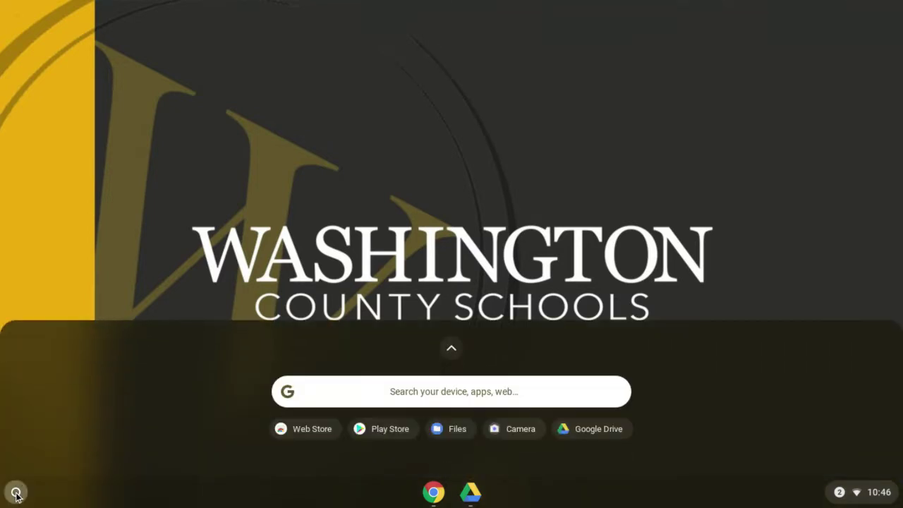
{"action": "left_click", "coordinate": [452, 349]}
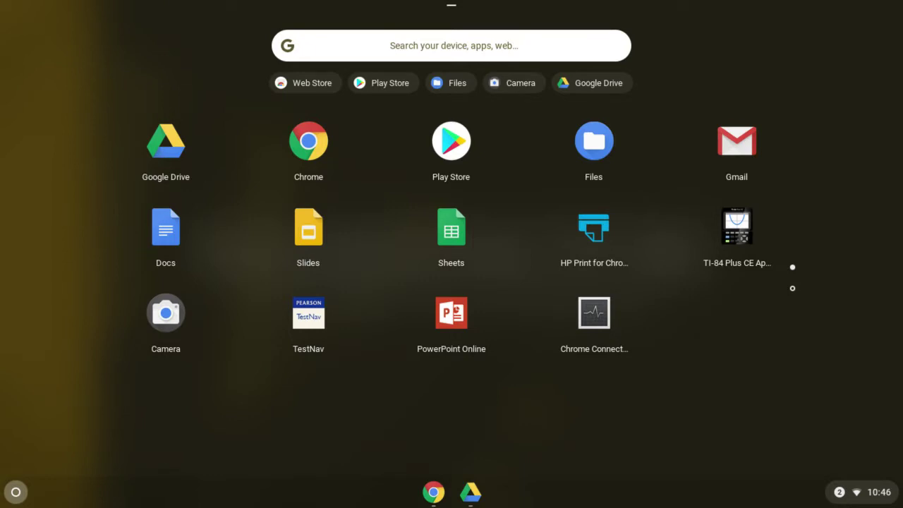
{"action": "right_click", "coordinate": [167, 316]}
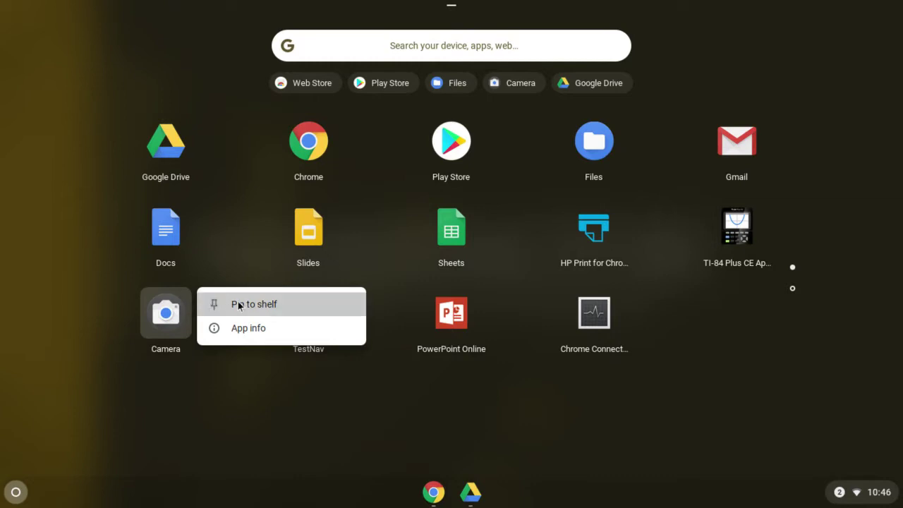
{"action": "left_click", "coordinate": [241, 304]}
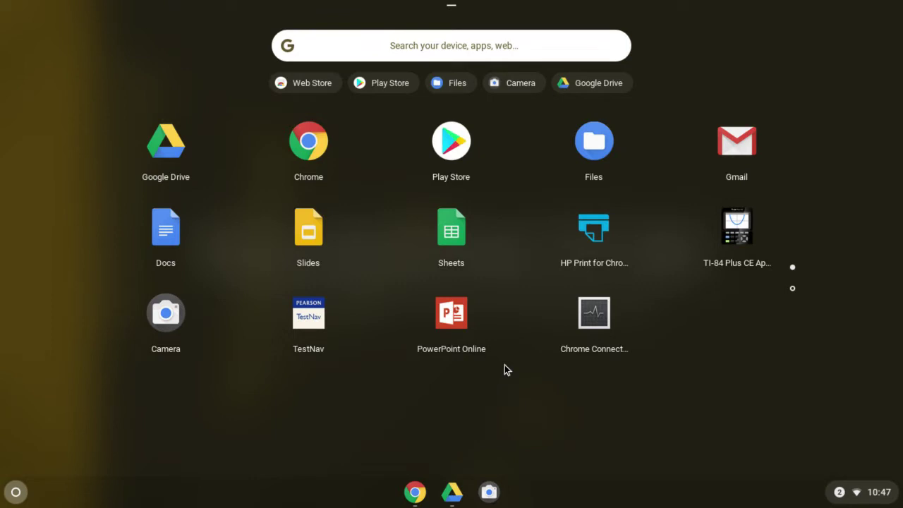
{"action": "right_click", "coordinate": [589, 146]}
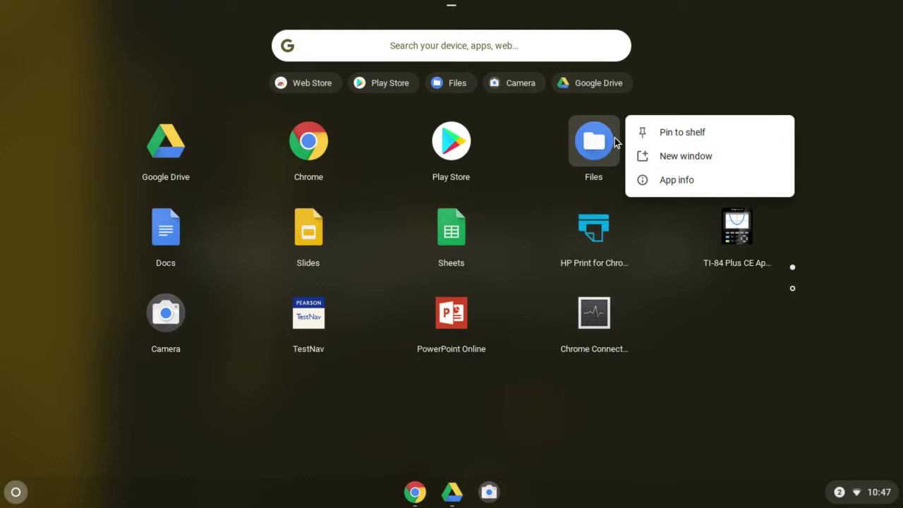
{"action": "left_click", "coordinate": [661, 133]}
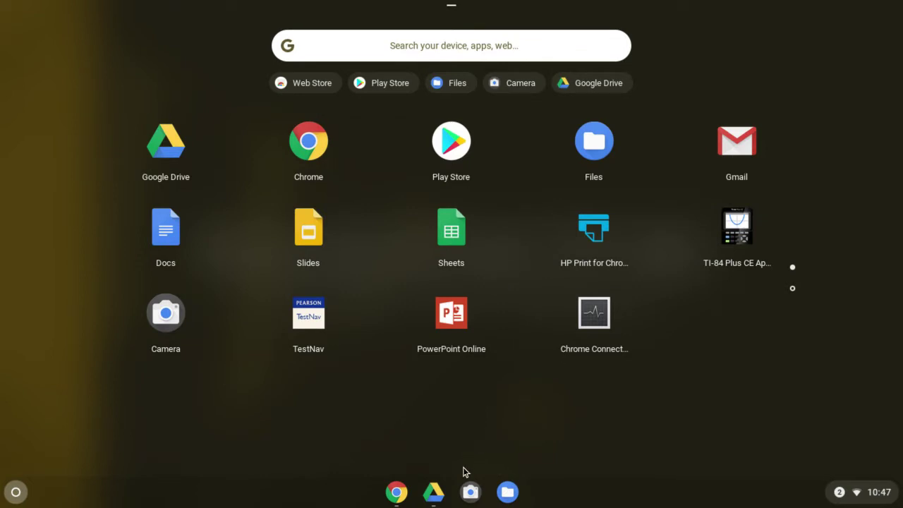
Step: Launch Camera, maximise its window and switch to Square photo mode
{"action": "left_click", "coordinate": [470, 494]}
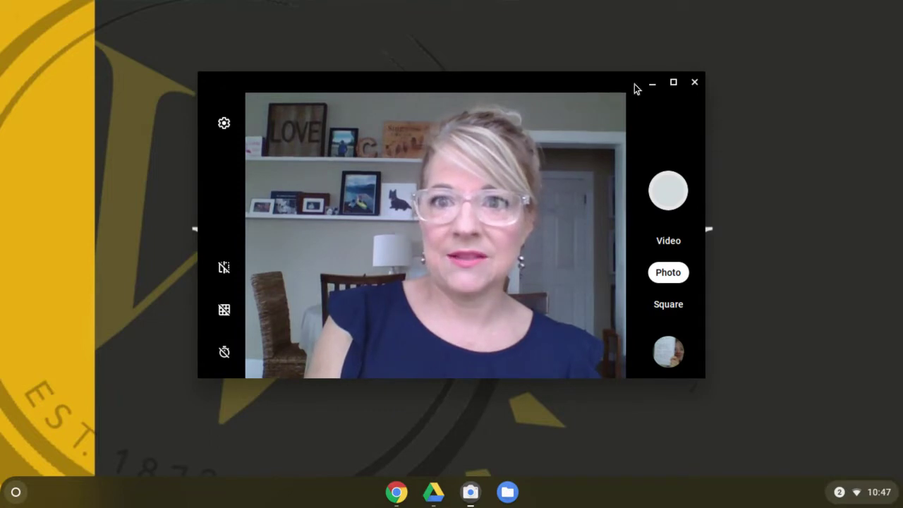
{"action": "left_click", "coordinate": [673, 83]}
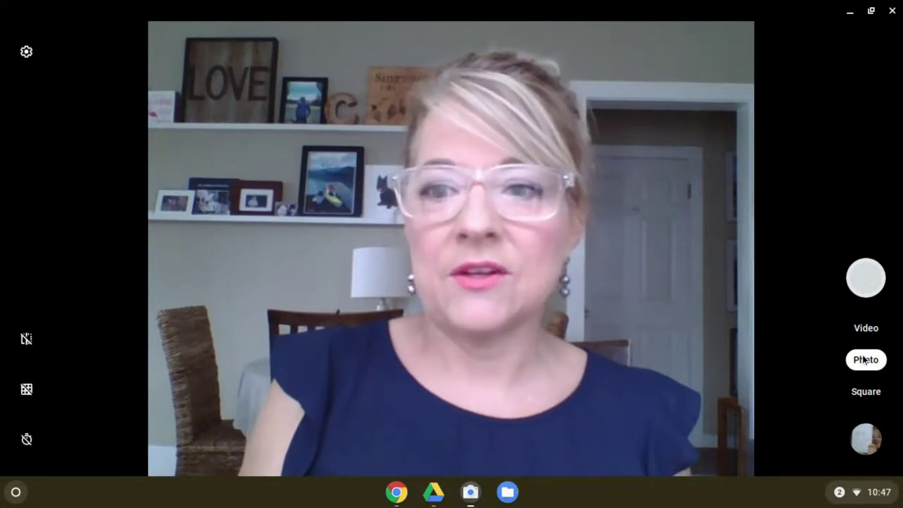
{"action": "left_click", "coordinate": [862, 392]}
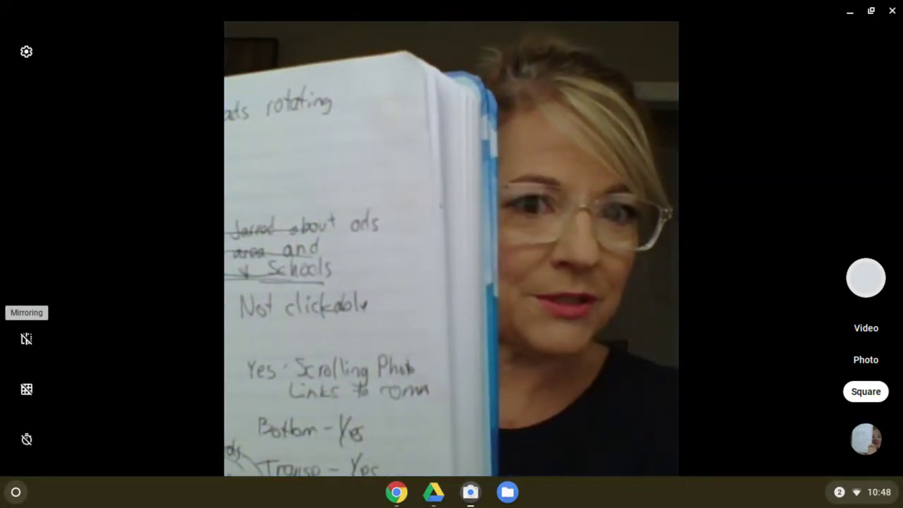
Step: Toggle Mirroring on then off so the notebook writing reads correctly
{"action": "left_click", "coordinate": [26, 340]}
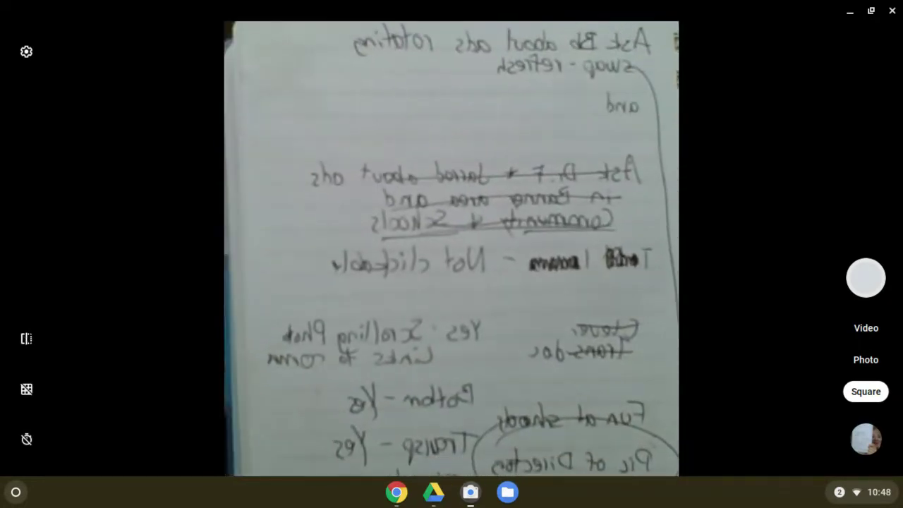
{"action": "left_click", "coordinate": [26, 340]}
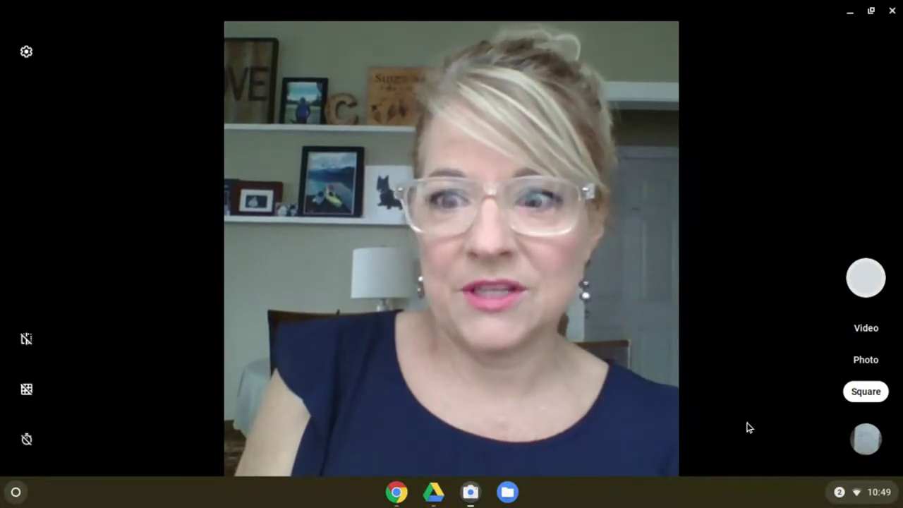
Step: Open the latest photo IMG_20200821_104949 in Gallery and enter edit mode
{"action": "left_click", "coordinate": [866, 441]}
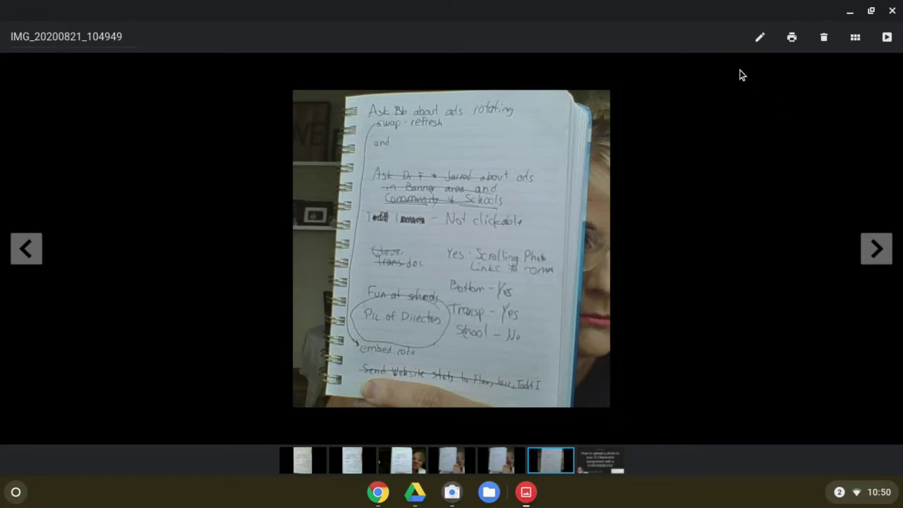
{"action": "left_click", "coordinate": [759, 39]}
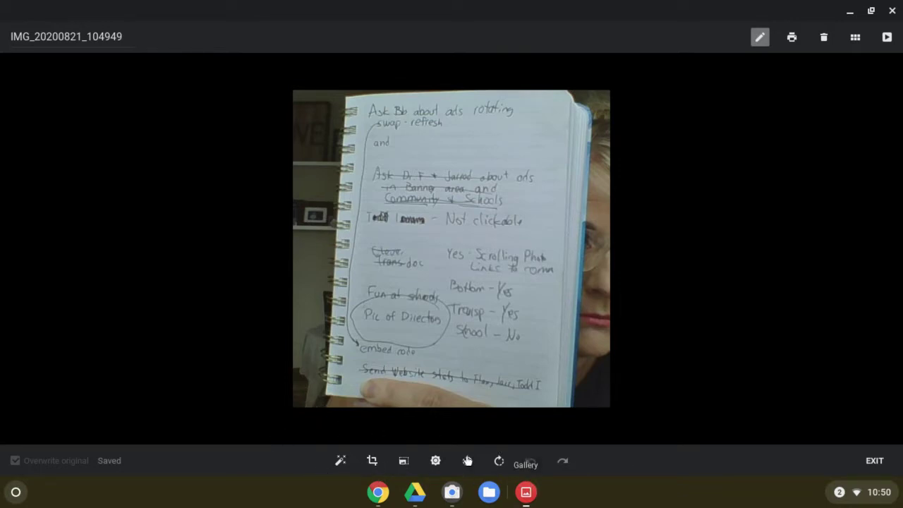
Step: Crop the photo to the notebook page, extending the top and bottom edges, and apply it
{"action": "left_click", "coordinate": [374, 460]}
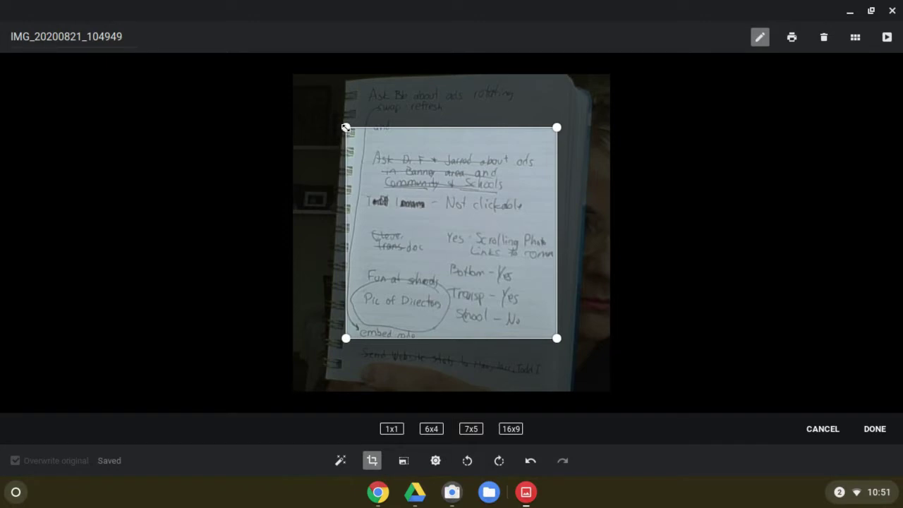
{"action": "left_click_drag", "start_coordinate": [346, 127], "coordinate": [344, 78]}
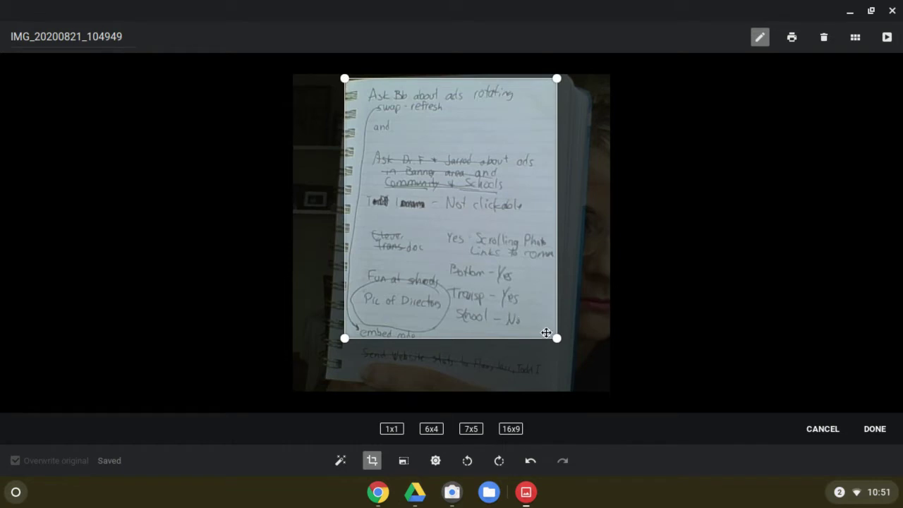
{"action": "left_click_drag", "start_coordinate": [558, 339], "coordinate": [562, 383]}
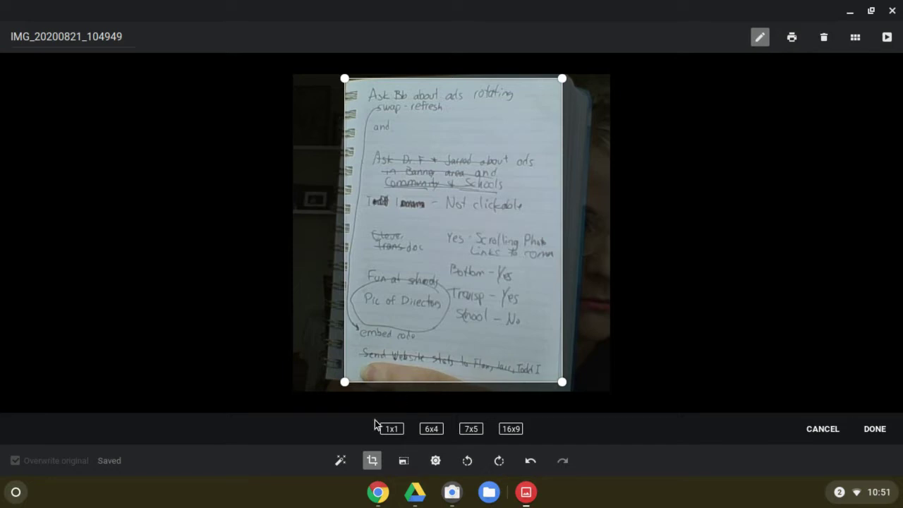
{"action": "left_click", "coordinate": [373, 463]}
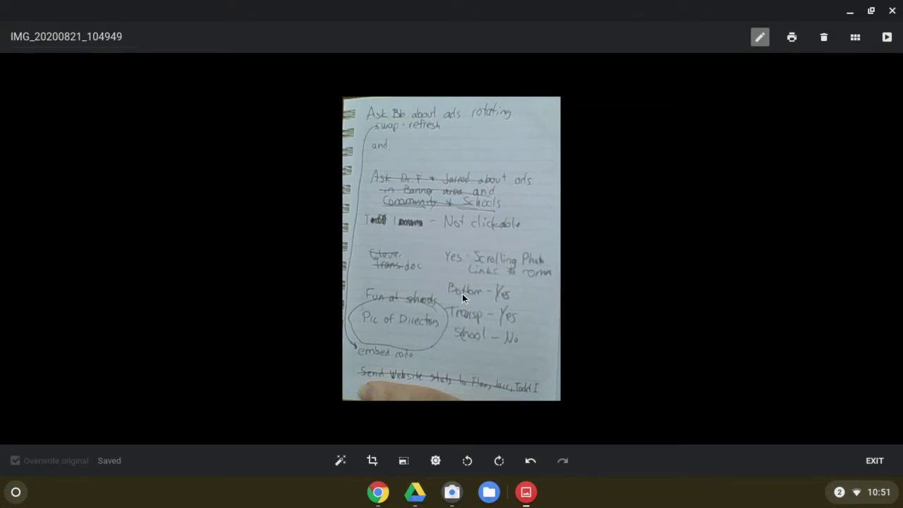
Step: Under Brightness/Contrast, raise the Brightness slider slightly on the notebook photo
{"action": "left_click", "coordinate": [436, 462]}
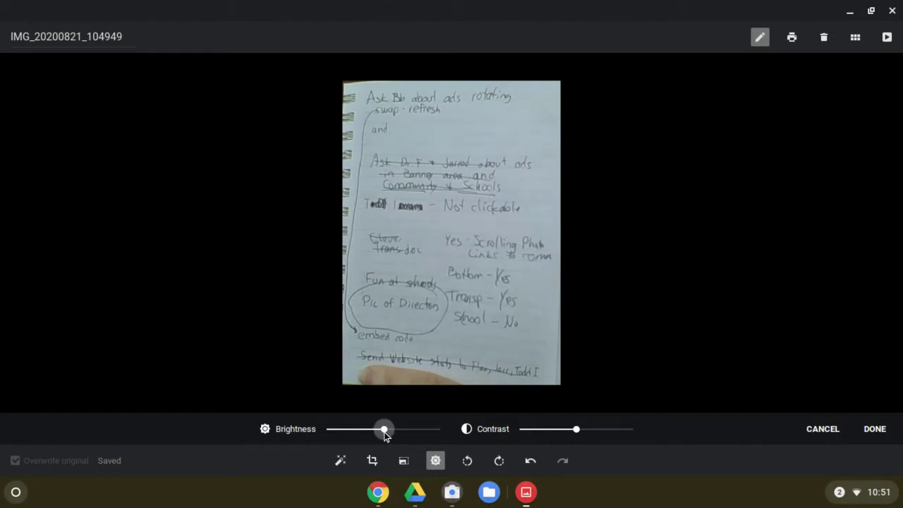
{"action": "left_click_drag", "start_coordinate": [386, 431], "coordinate": [397, 433]}
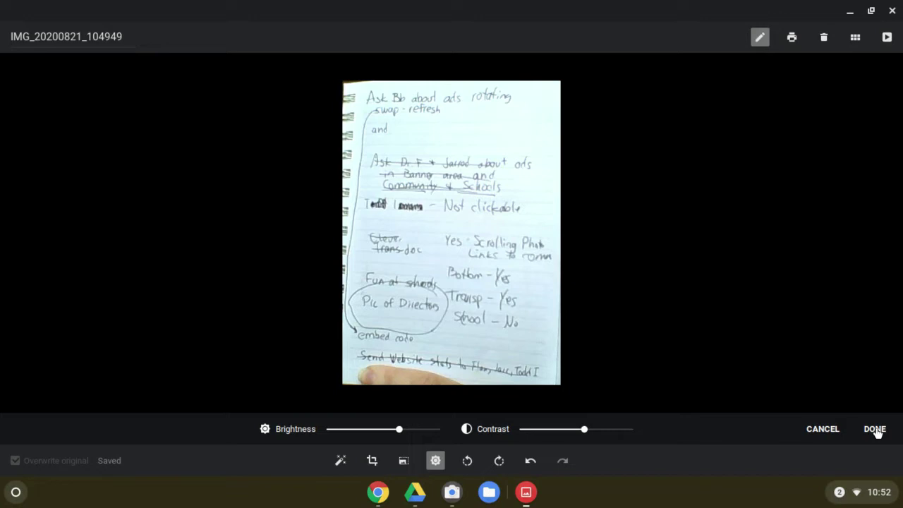
Step: Apply the Brightness/Contrast changes and exit edit mode back to viewing
{"action": "left_click", "coordinate": [875, 429]}
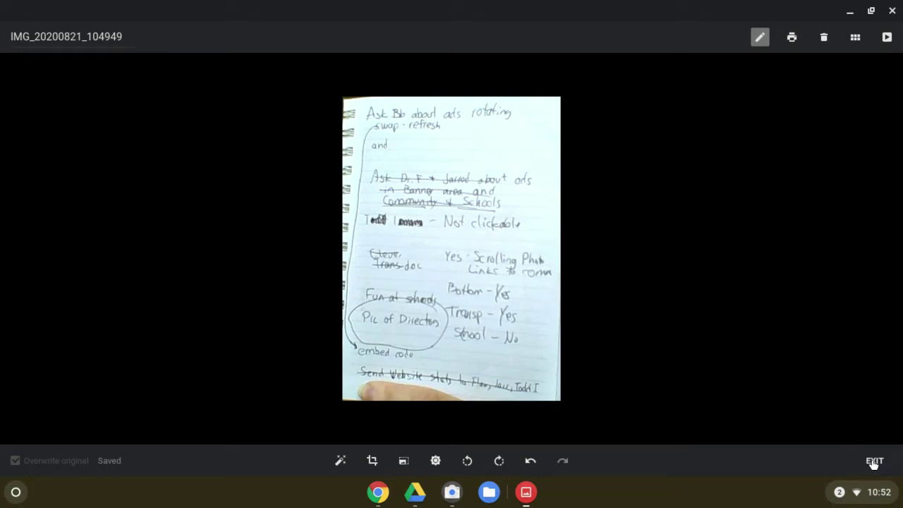
{"action": "left_click", "coordinate": [874, 462]}
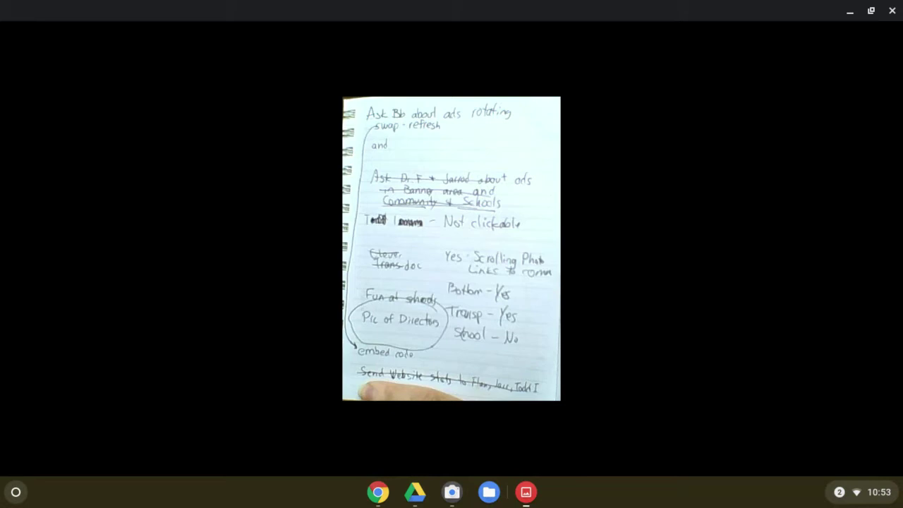
Step: Rename the photo file to 'mondays math homework'
{"action": "mouse_move", "coordinate": [16, 28]}
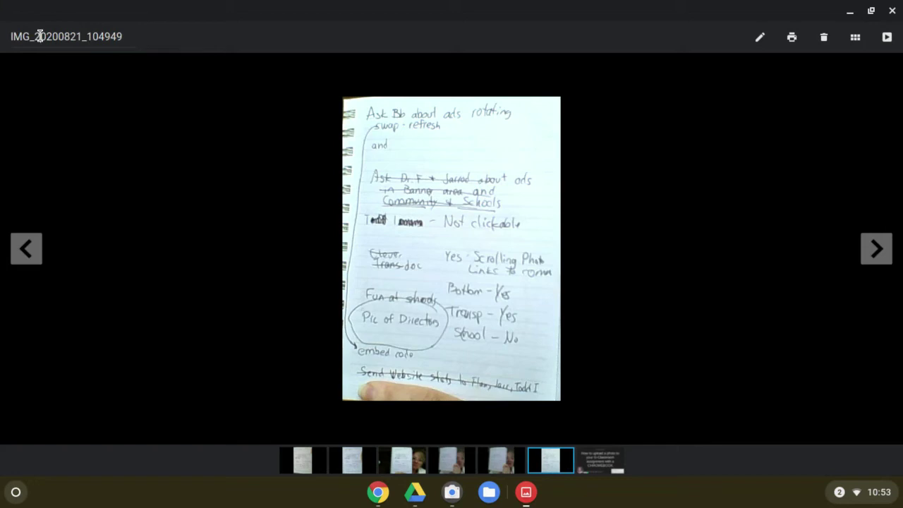
{"action": "left_click", "coordinate": [41, 36]}
{"action": "type", "text": "mon"}
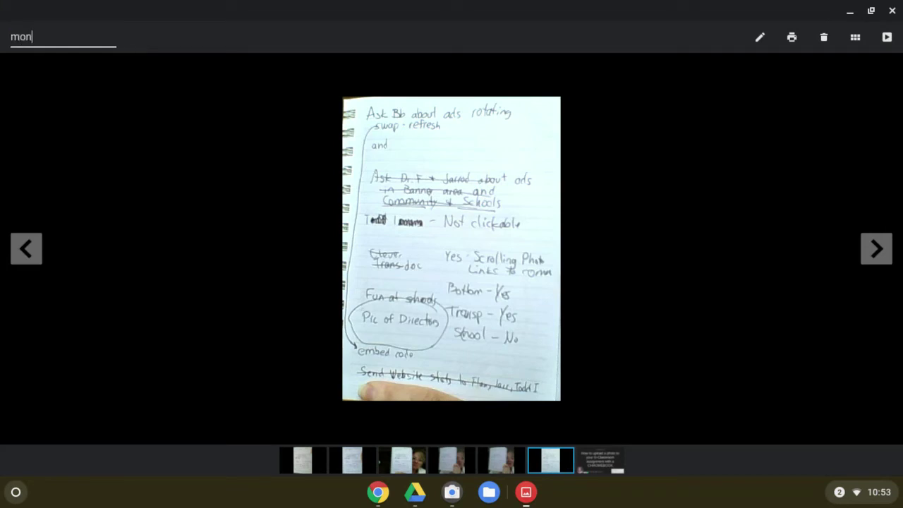
{"action": "type", "text": "days n math home"}
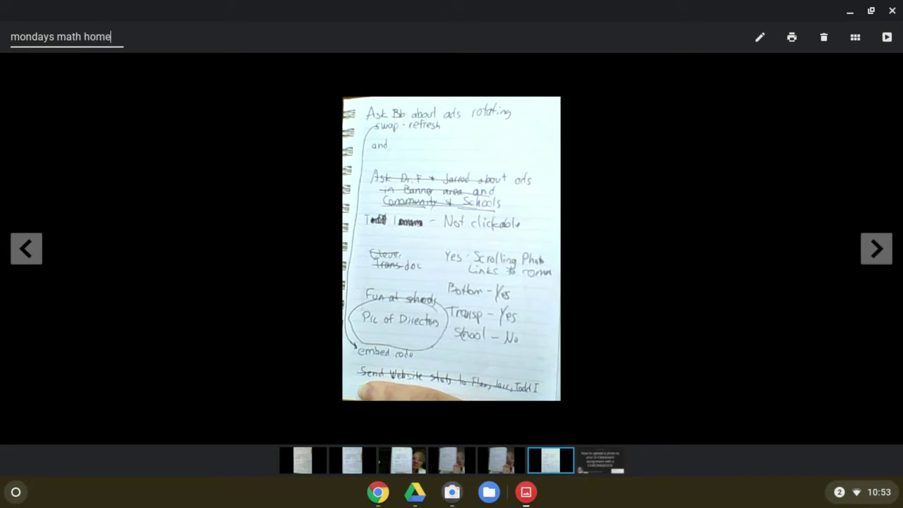
{"action": "type", "text": "work"}
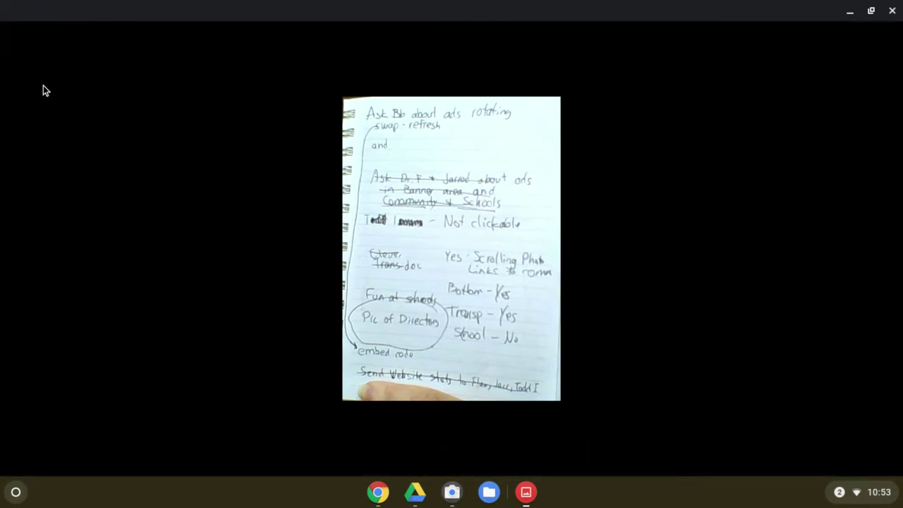
{"action": "mouse_move", "coordinate": [478, 137]}
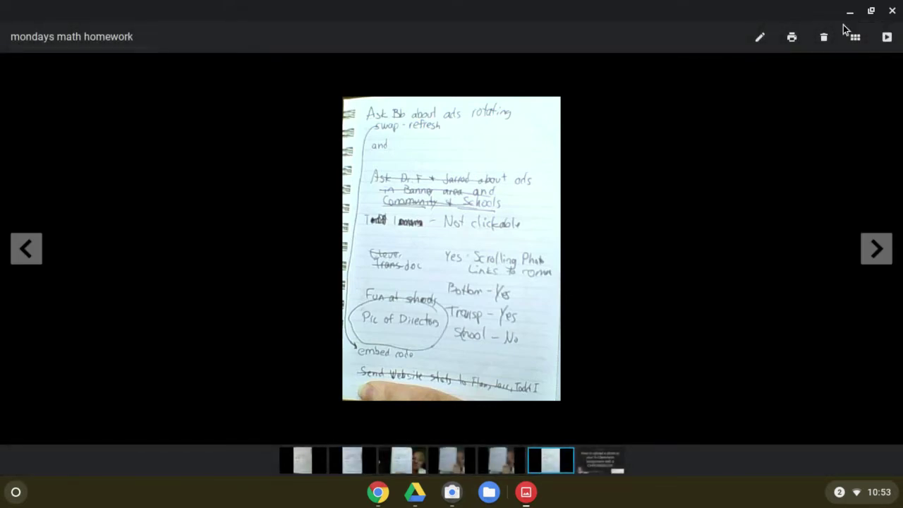
Step: Close the Gallery window and then the Camera app
{"action": "left_click", "coordinate": [893, 13]}
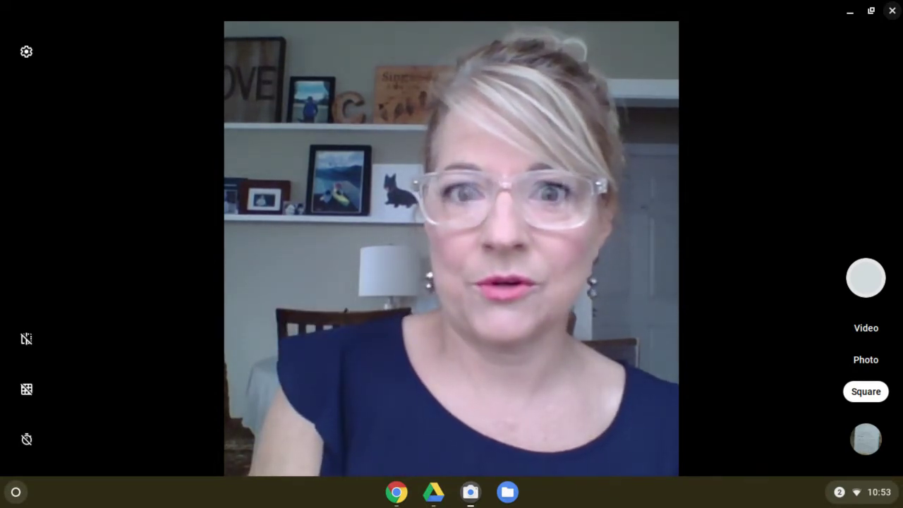
{"action": "left_click", "coordinate": [892, 11]}
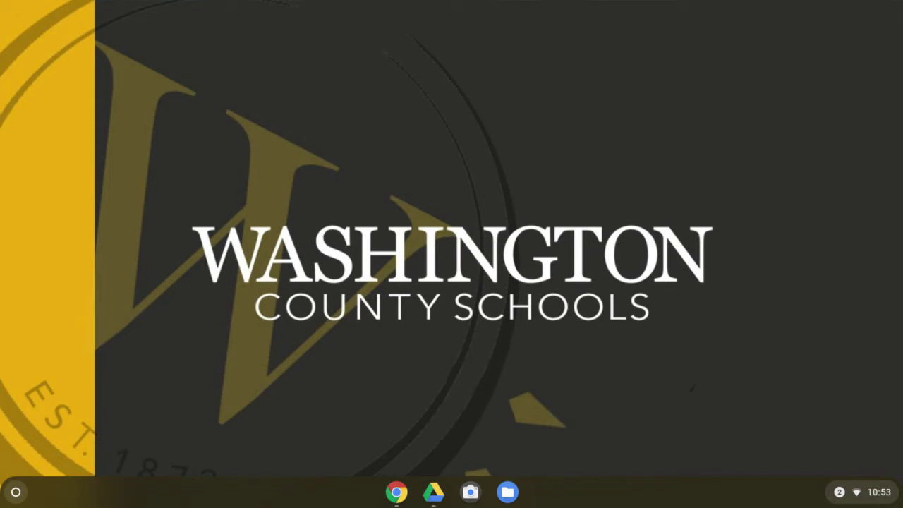
Step: In Chrome, close the Slides tab and launch Classroom from Gmail's Google apps grid
{"action": "left_click", "coordinate": [401, 496]}
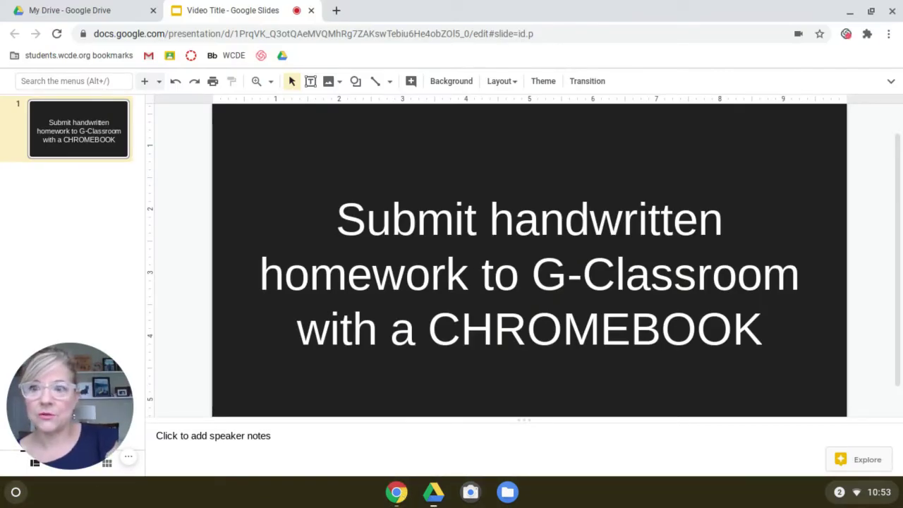
{"action": "left_click", "coordinate": [311, 11]}
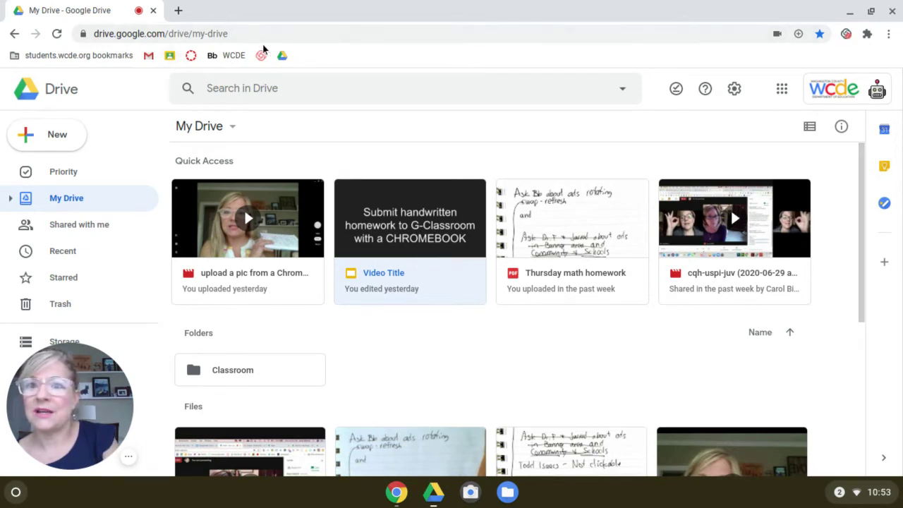
{"action": "left_click", "coordinate": [230, 57]}
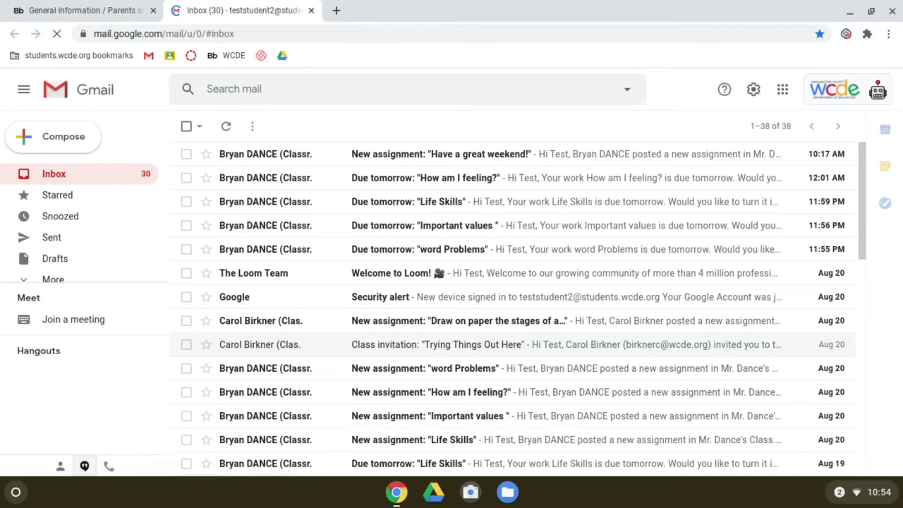
{"action": "left_click", "coordinate": [782, 95]}
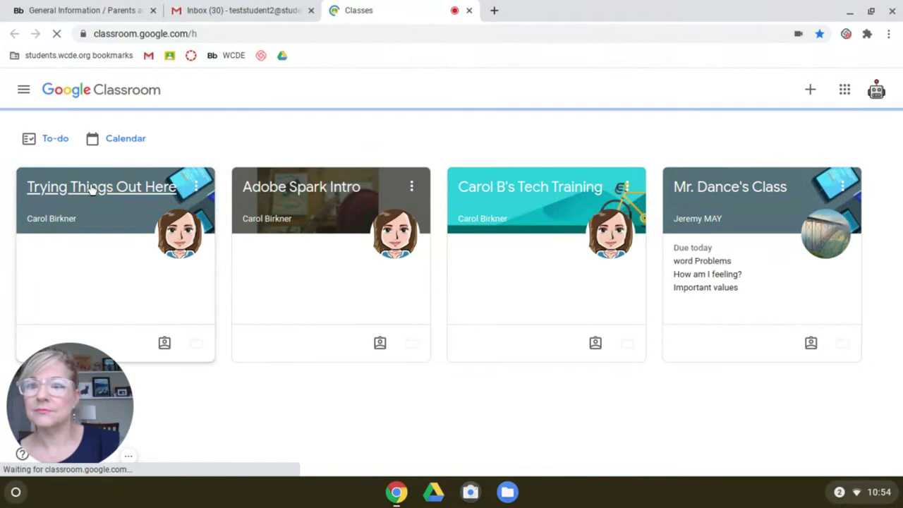
Step: Open the caterpillar metamorphosis assignment from Classwork in the Trying Things Out Here class
{"action": "left_click", "coordinate": [92, 186]}
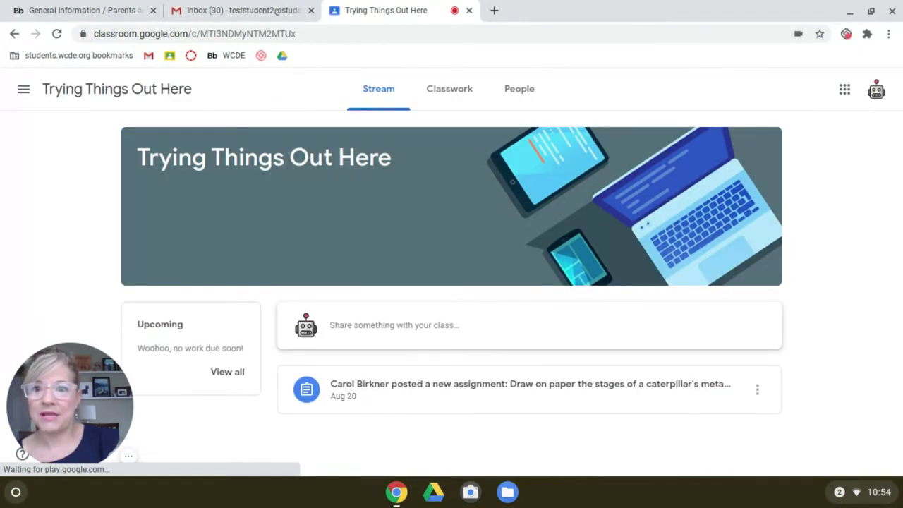
{"action": "left_click", "coordinate": [453, 94]}
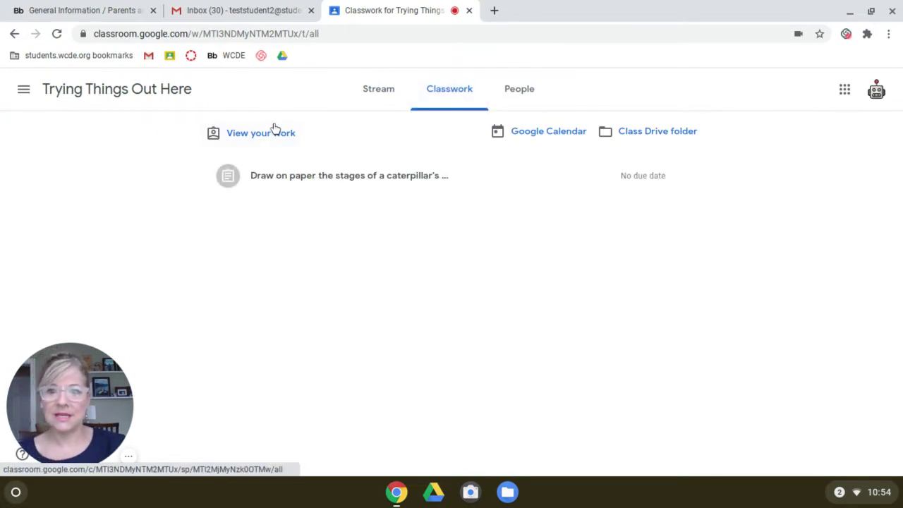
{"action": "left_click", "coordinate": [289, 182]}
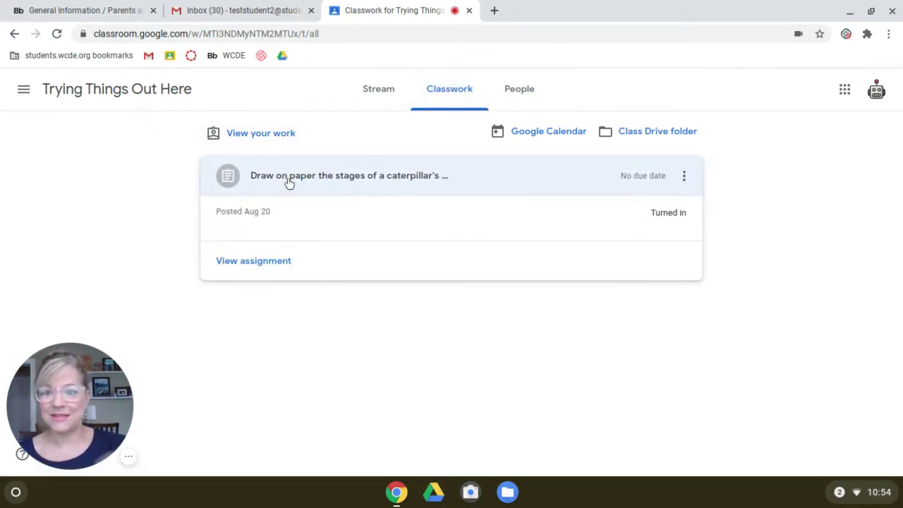
{"action": "left_click", "coordinate": [253, 262]}
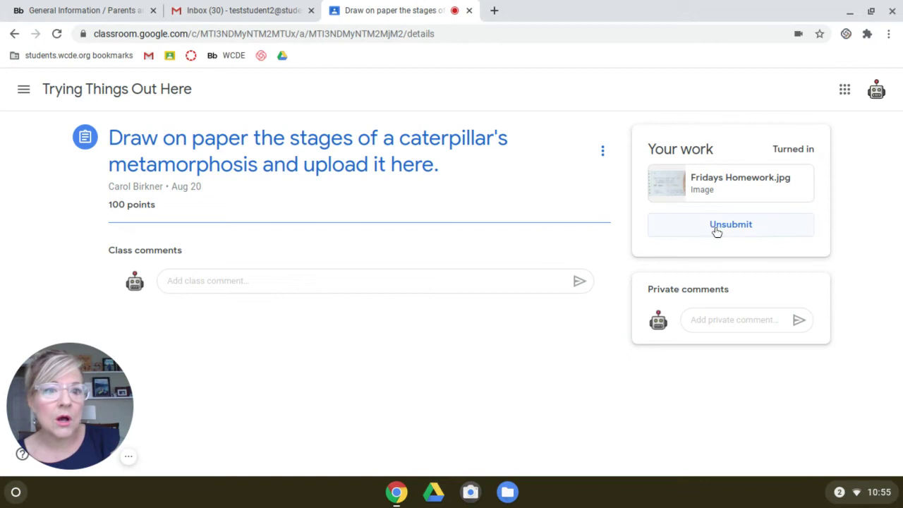
Step: Unsubmit the turned-in caterpillar assignment and delete its Fridays Homework.jpg attachment
{"action": "left_click", "coordinate": [716, 230]}
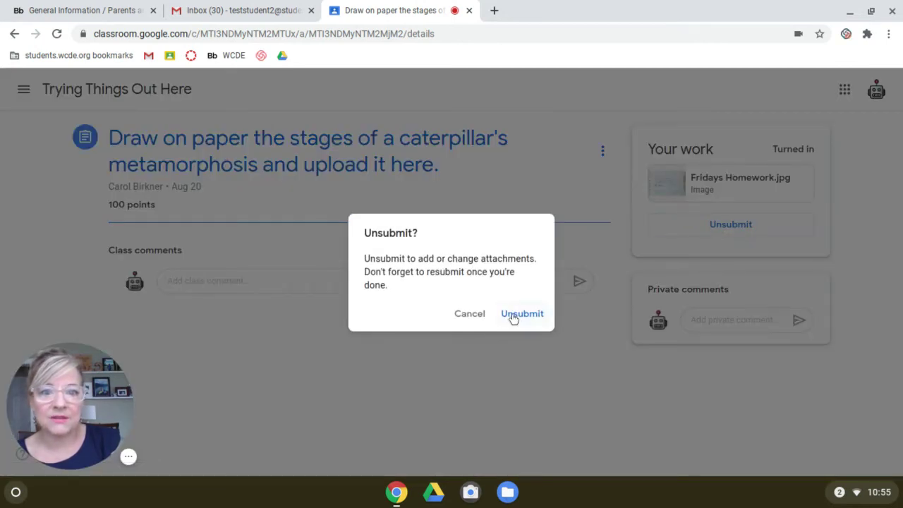
{"action": "left_click", "coordinate": [513, 317]}
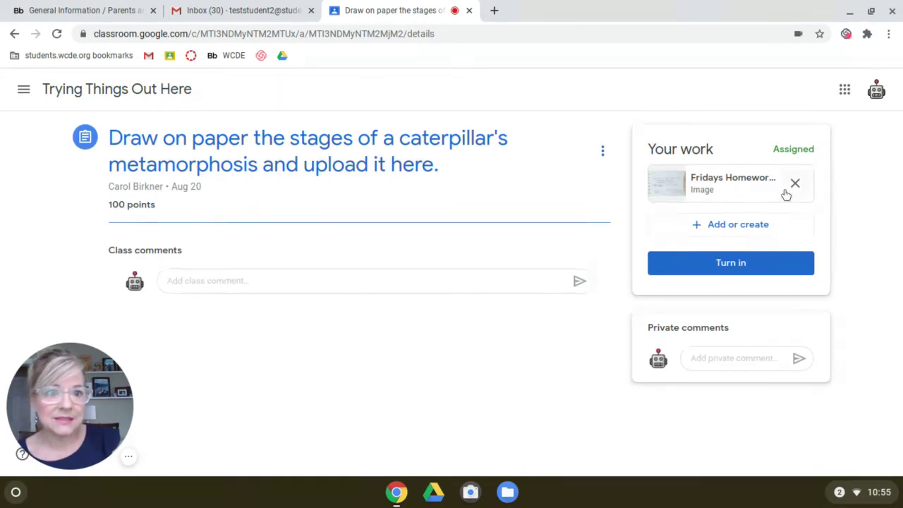
{"action": "left_click", "coordinate": [794, 186]}
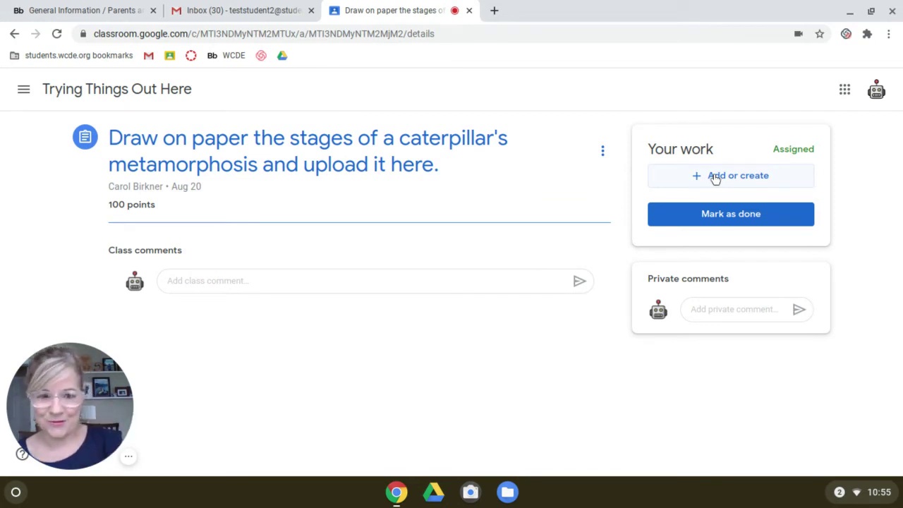
Step: Start a file upload for the assignment and open the computer's file browser
{"action": "left_click", "coordinate": [709, 182]}
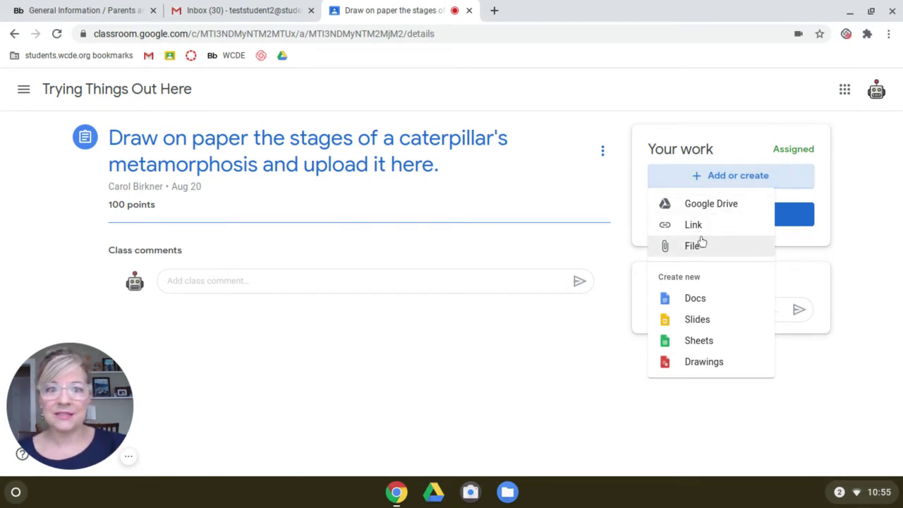
{"action": "left_click", "coordinate": [689, 251]}
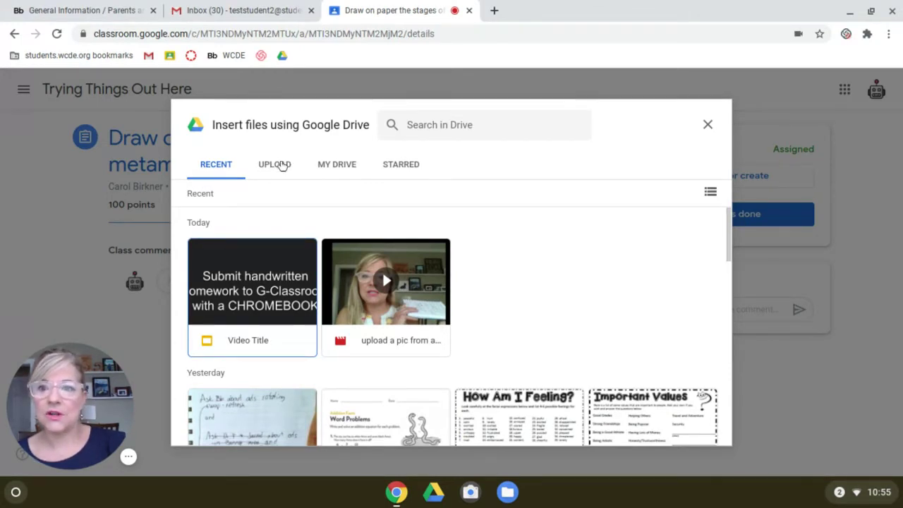
{"action": "left_click", "coordinate": [275, 167]}
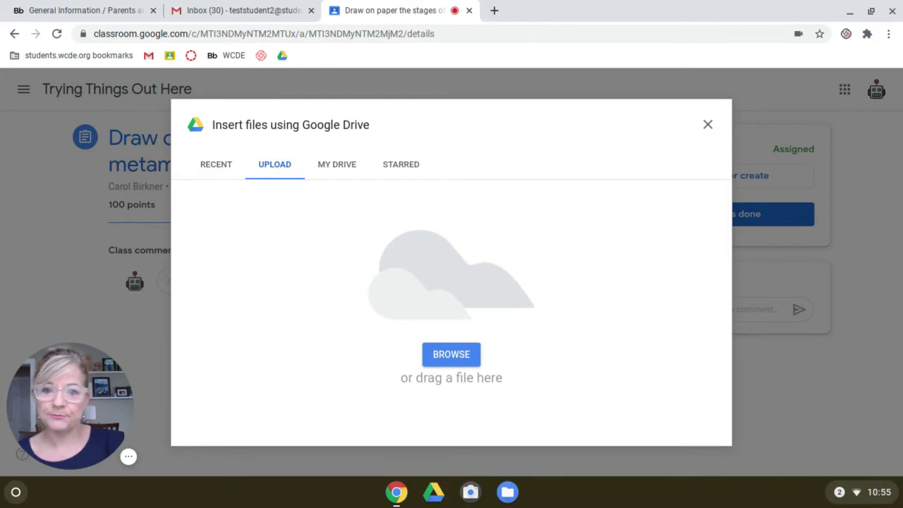
{"action": "left_click", "coordinate": [451, 355]}
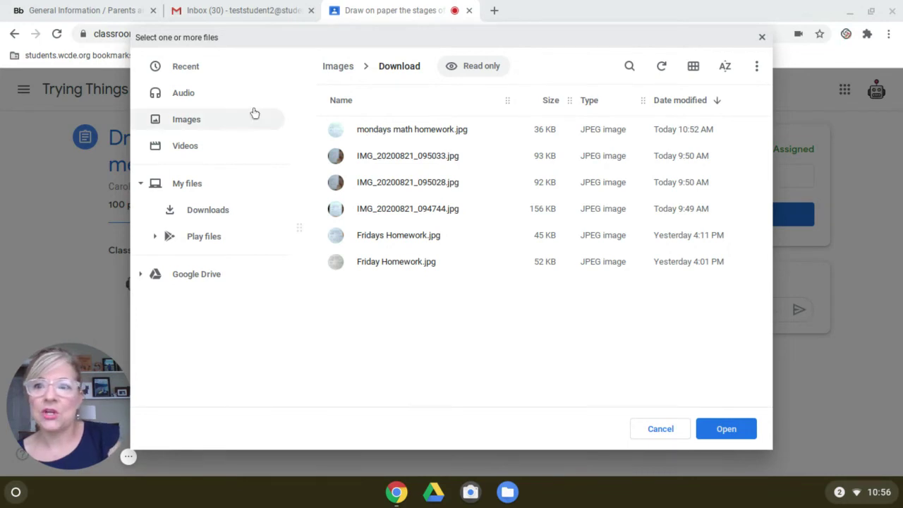
Step: Attach mondays math homework.jpg, found under recent images, to the assignment
{"action": "left_click", "coordinate": [189, 122]}
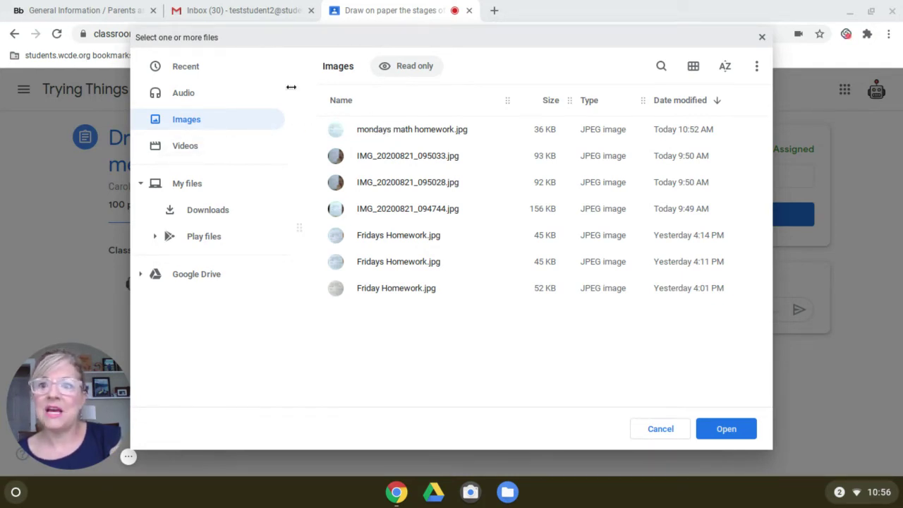
{"action": "left_click", "coordinate": [187, 68]}
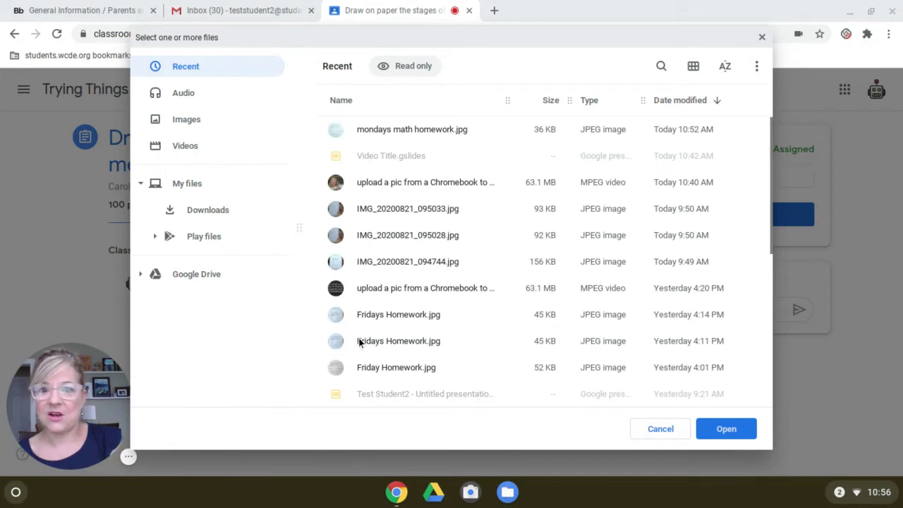
{"action": "left_click", "coordinate": [391, 132]}
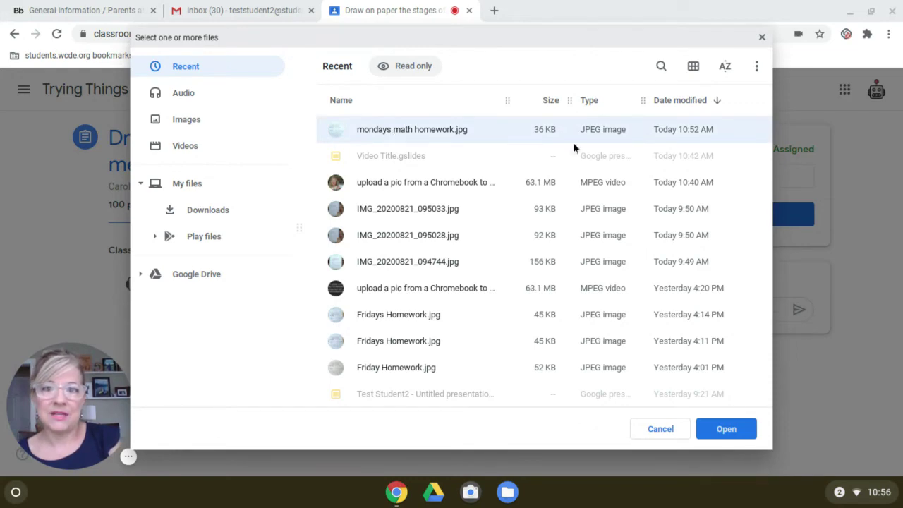
{"action": "left_click", "coordinate": [726, 429]}
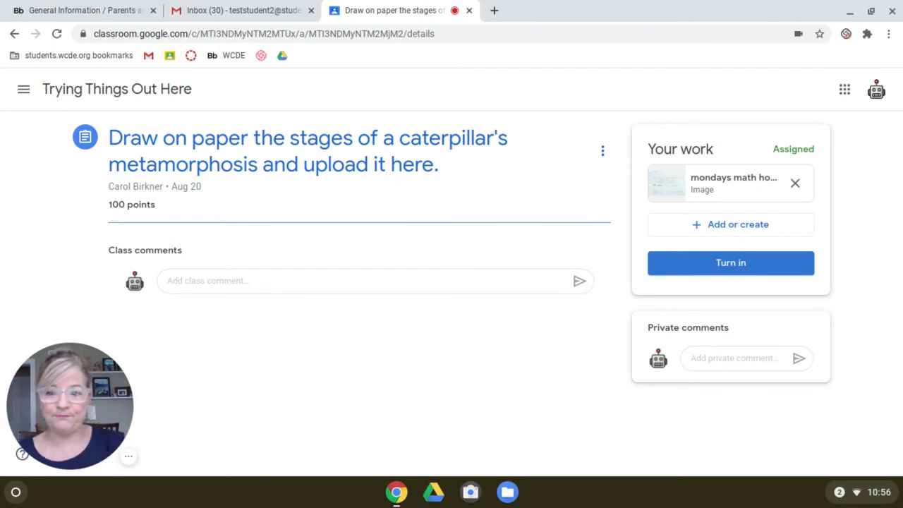
Step: Turn in the caterpillar assignment with the mondays math homework image and confirm
{"action": "left_click", "coordinate": [736, 267]}
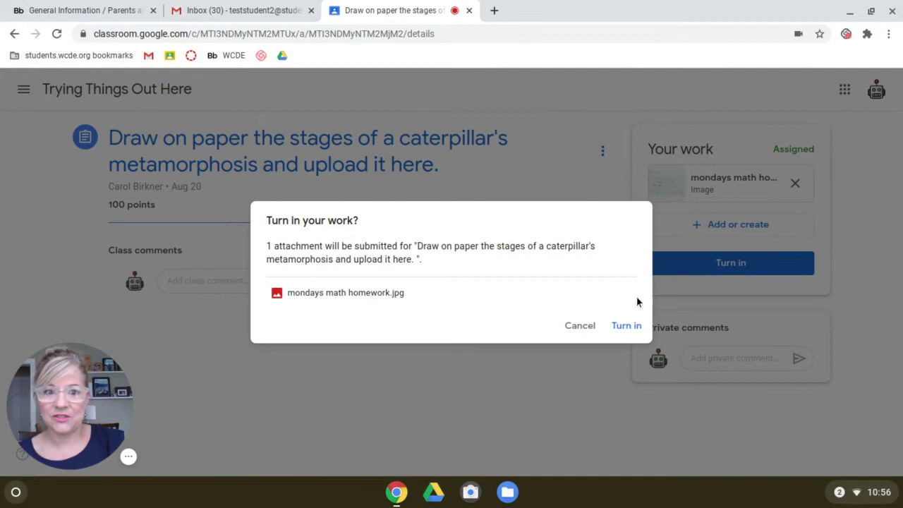
{"action": "left_click", "coordinate": [625, 330]}
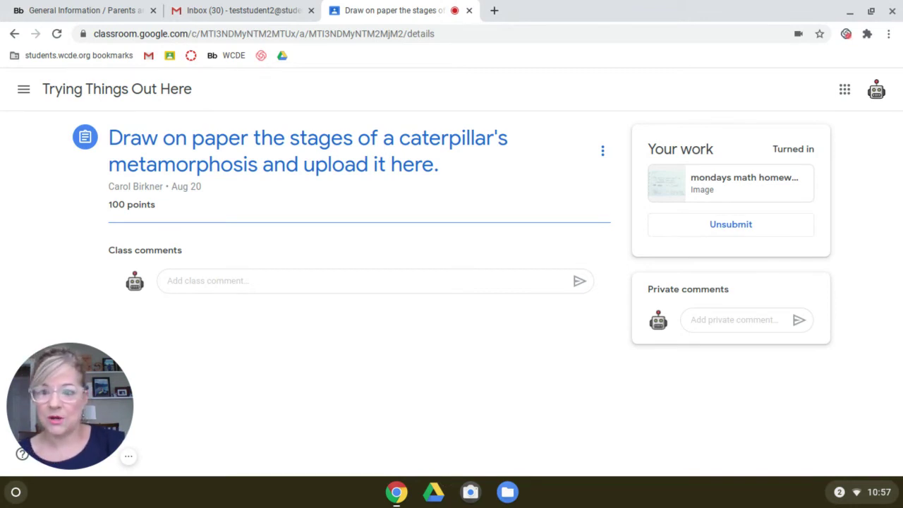
{"action": "left_click", "coordinate": [478, 496]}
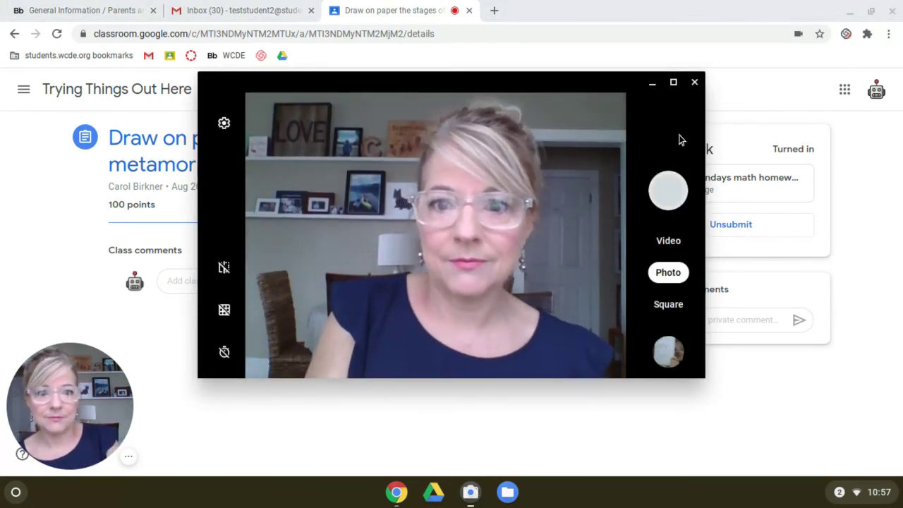
{"action": "left_click", "coordinate": [695, 83]}
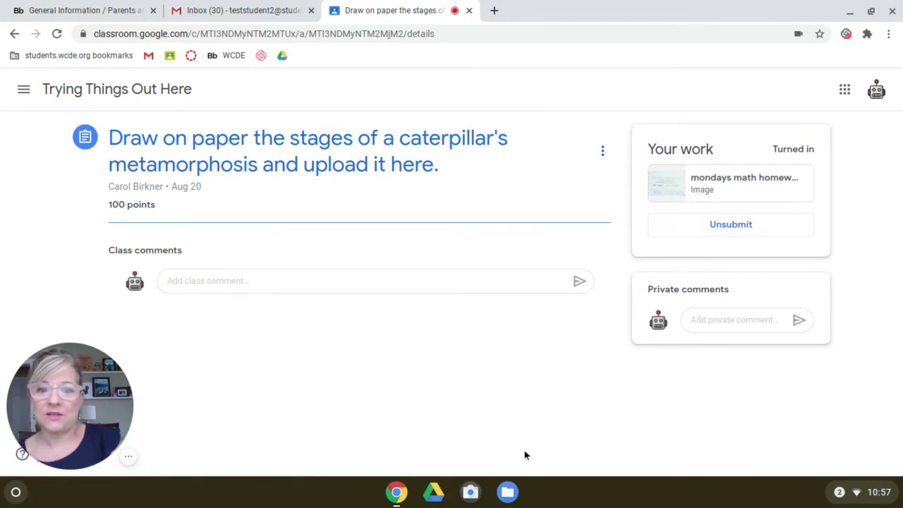
Step: Copy mondays math homework.jpg from the Files Images view into Google Drive's My Drive, then close Files
{"action": "left_click", "coordinate": [508, 492]}
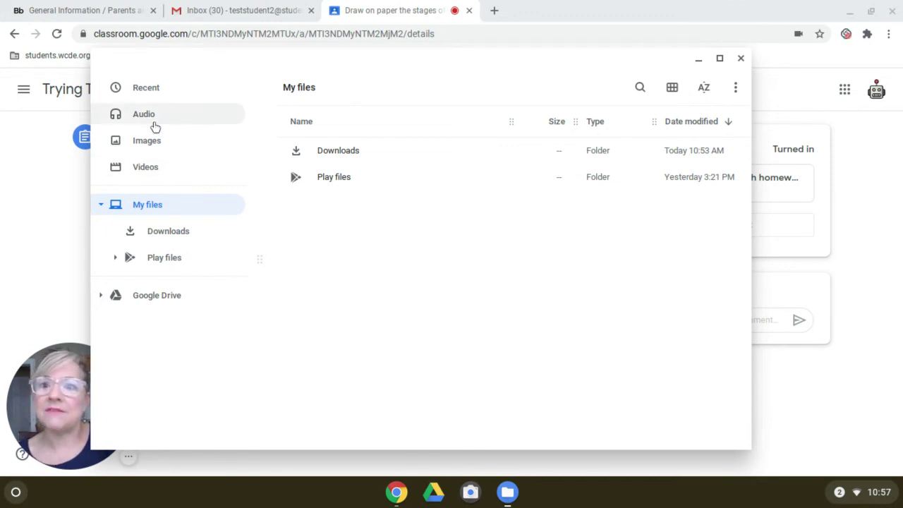
{"action": "left_click", "coordinate": [153, 150]}
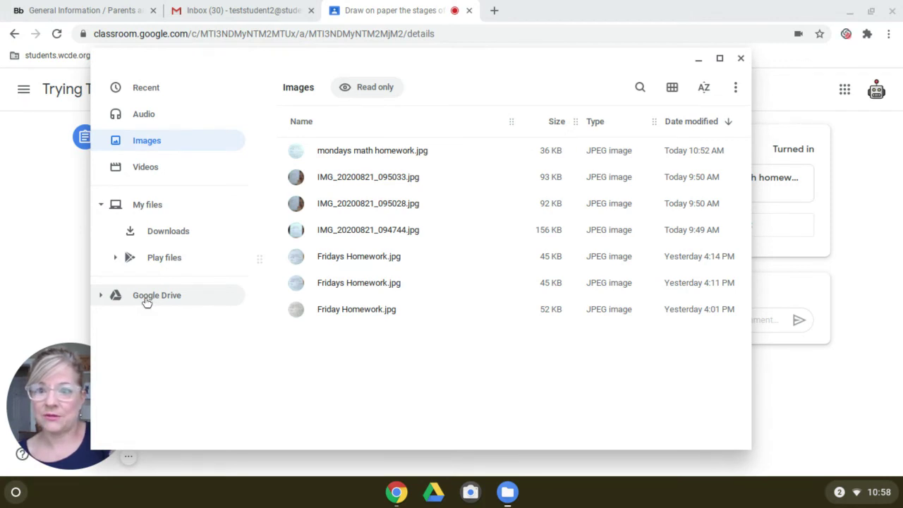
{"action": "left_click", "coordinate": [101, 296]}
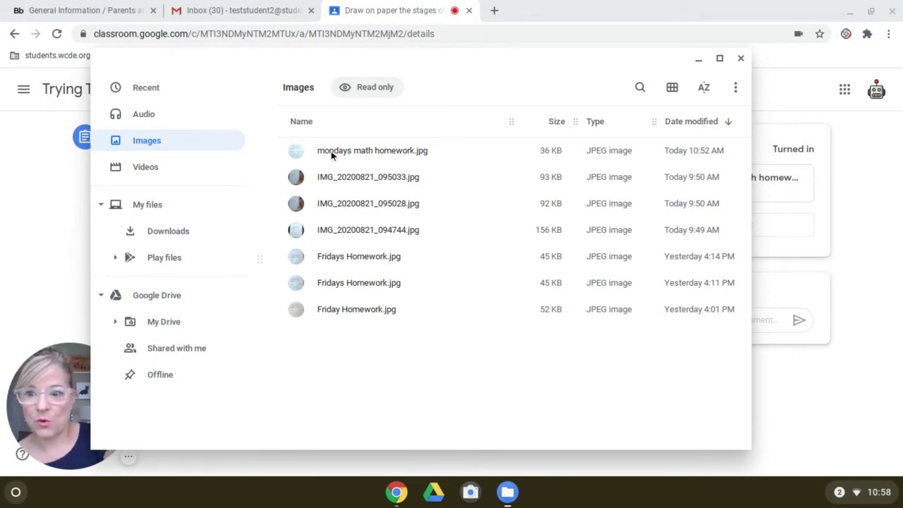
{"action": "left_click", "coordinate": [101, 297]}
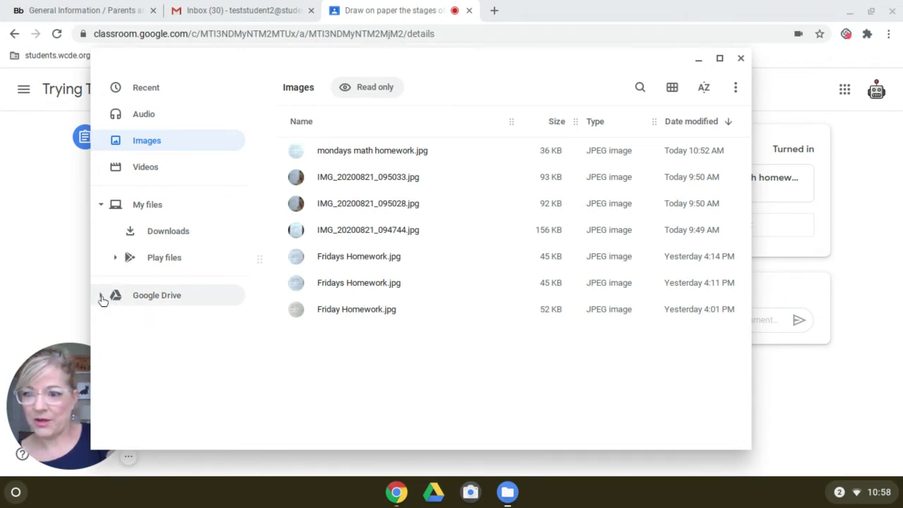
{"action": "left_click", "coordinate": [101, 297]}
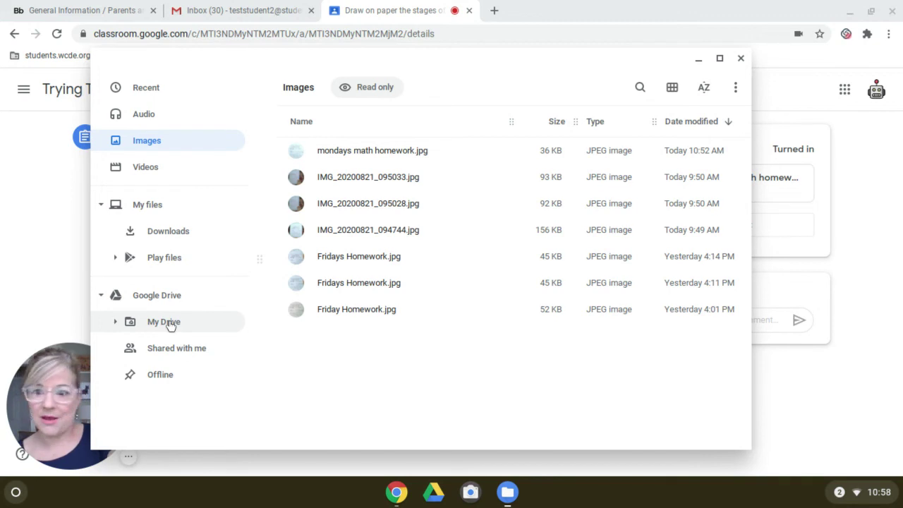
{"action": "left_click", "coordinate": [116, 322]}
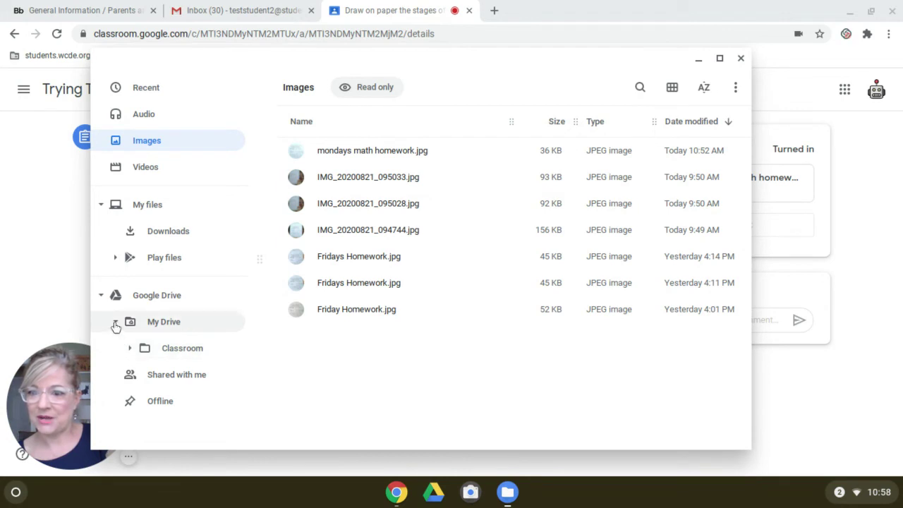
{"action": "left_click", "coordinate": [116, 324]}
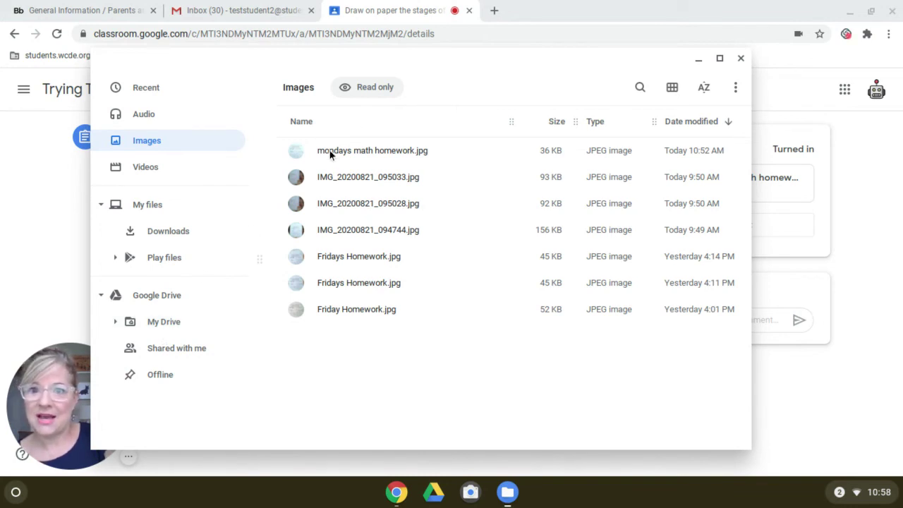
{"action": "left_click_drag", "start_coordinate": [329, 150], "coordinate": [170, 326]}
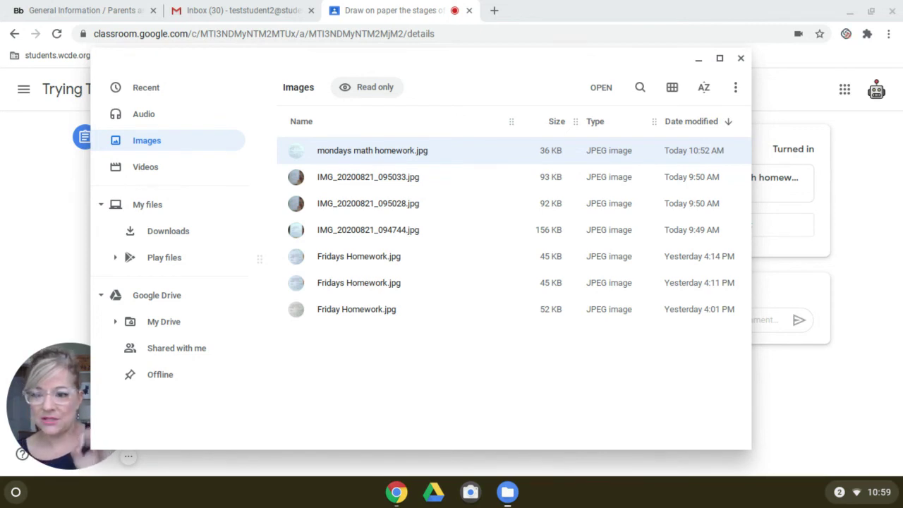
{"action": "left_click", "coordinate": [66, 228]}
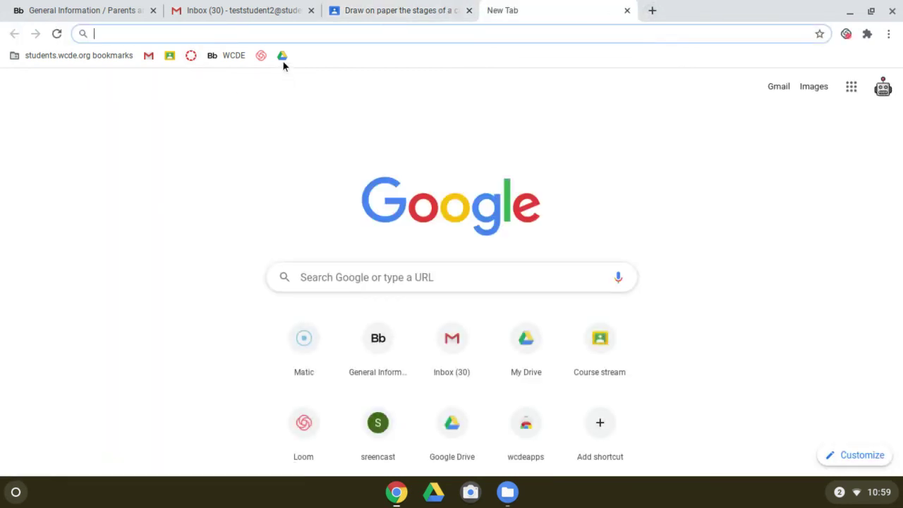
Step: Load Google Drive's My Drive page in the new tab
{"action": "left_click", "coordinate": [282, 58]}
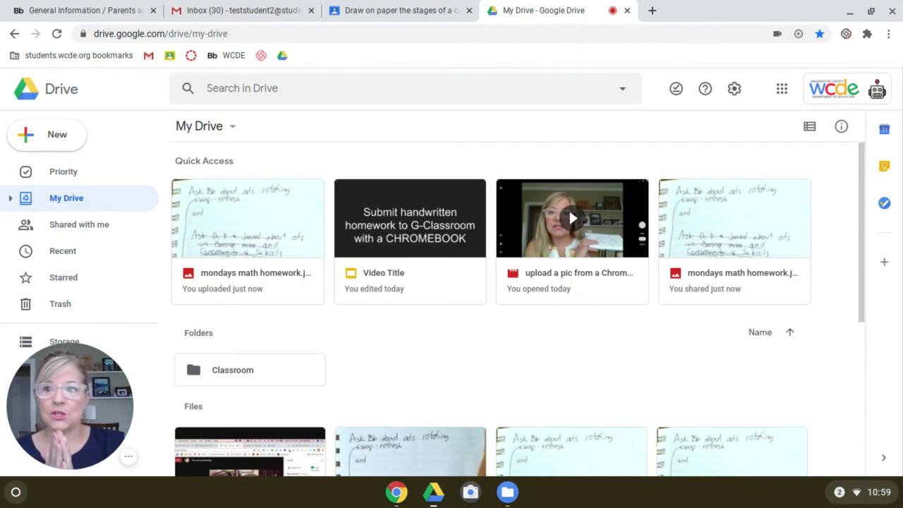
Step: Create a new folder named 'Homework' in My Drive
{"action": "left_click", "coordinate": [69, 139]}
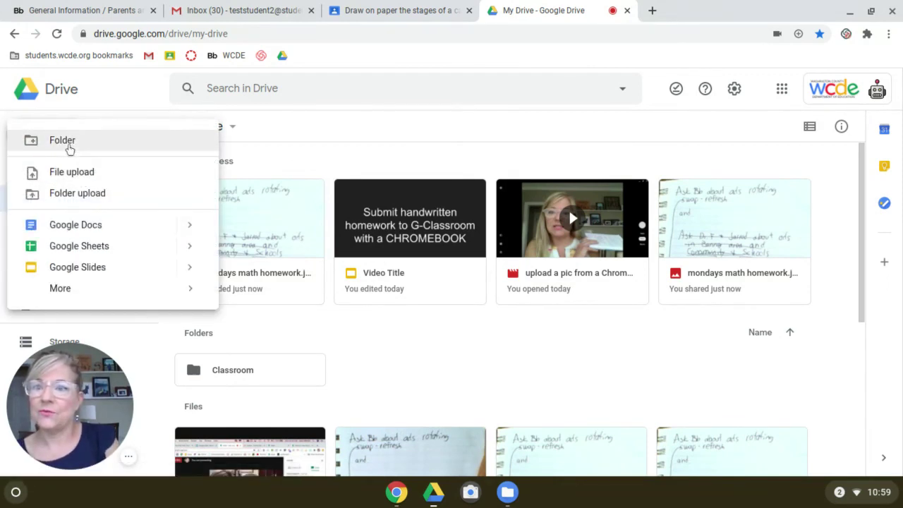
{"action": "left_click", "coordinate": [68, 146]}
{"action": "type", "text": "zhom"}
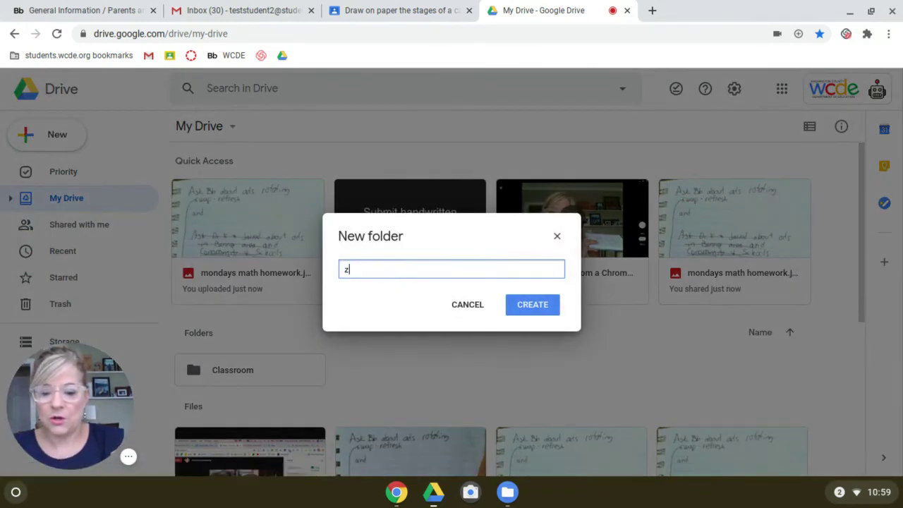
{"action": "key", "text": "BackSpace"}
{"action": "key", "text": "BackSpace"}
{"action": "key", "text": "BackSpace"}
{"action": "key", "text": "BackSpace"}
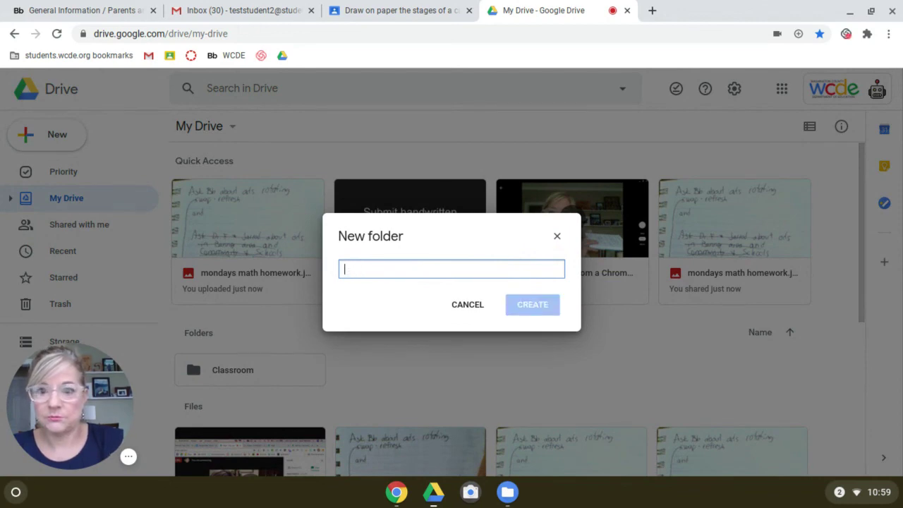
{"action": "type", "text": "Homework"}
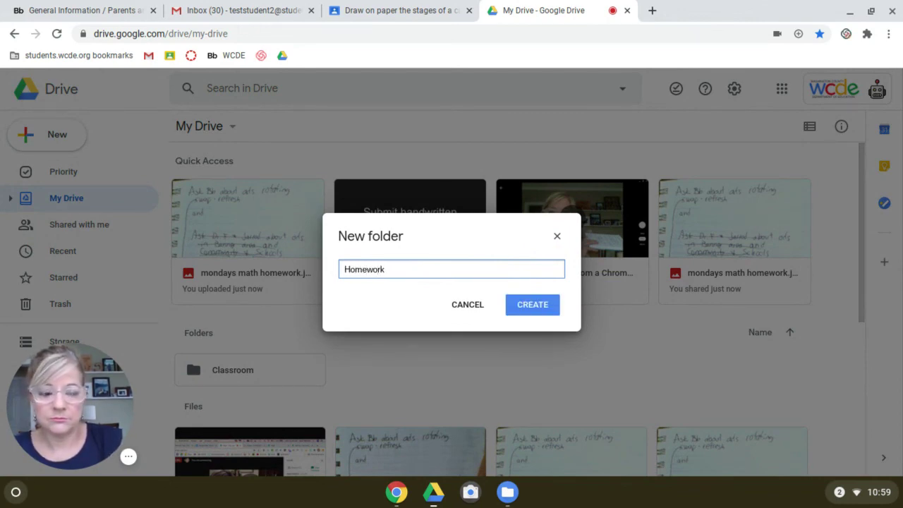
{"action": "key", "text": "Return"}
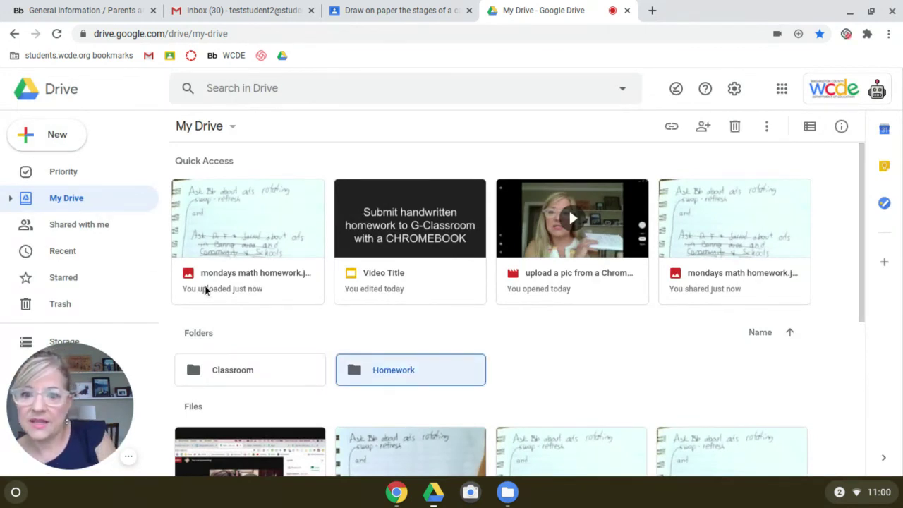
Step: Move both mondays math homework images into the Homework folder
{"action": "left_click", "coordinate": [224, 227]}
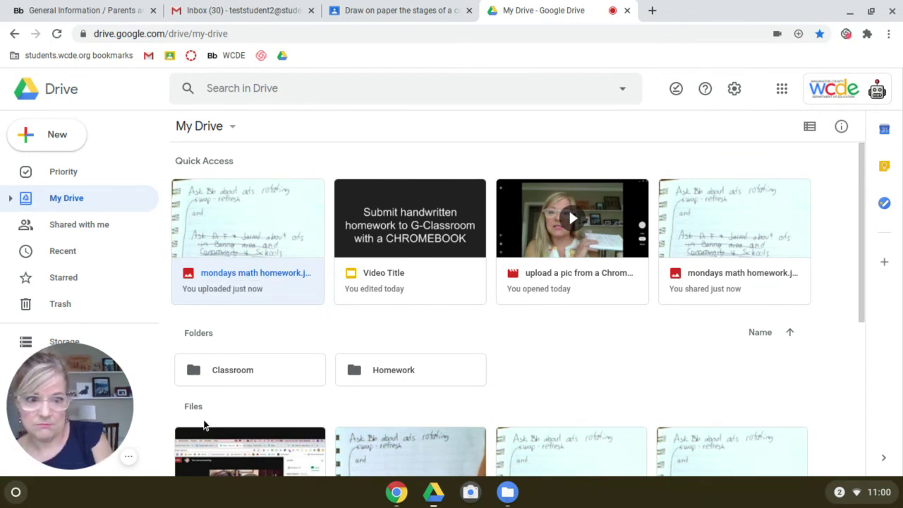
{"action": "scroll", "coordinate": [304, 421], "scroll_direction": "down", "scroll_amount": 1}
{"action": "scroll", "coordinate": [304, 416], "scroll_direction": "down", "scroll_amount": 1}
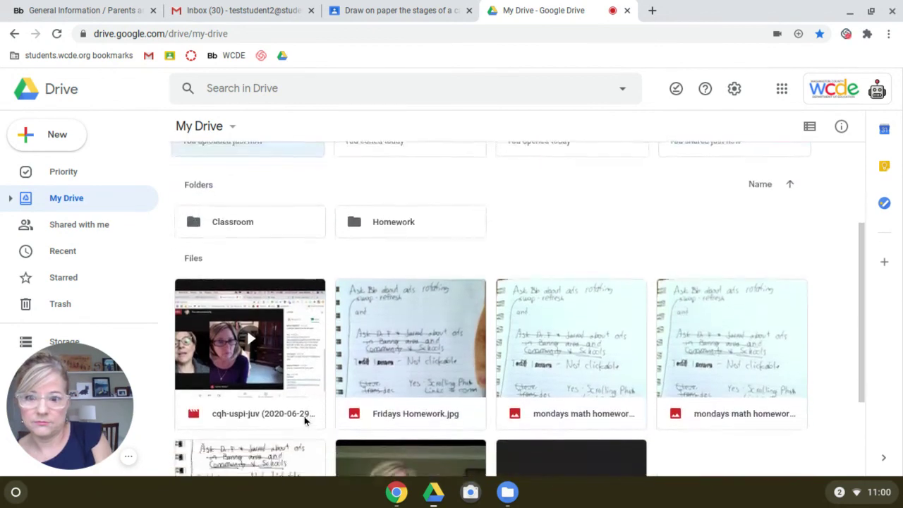
{"action": "scroll", "coordinate": [304, 416], "scroll_direction": "up", "scroll_amount": 1}
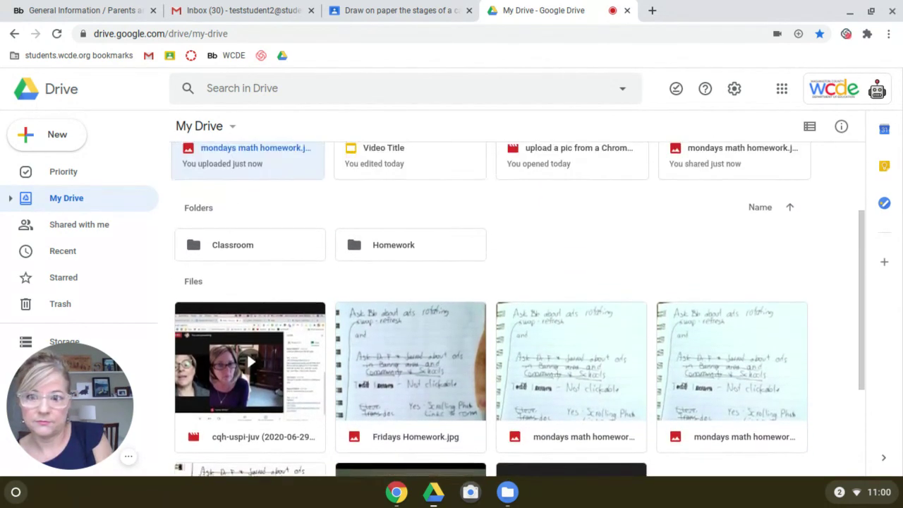
{"action": "scroll", "coordinate": [518, 309], "scroll_direction": "up", "scroll_amount": 1}
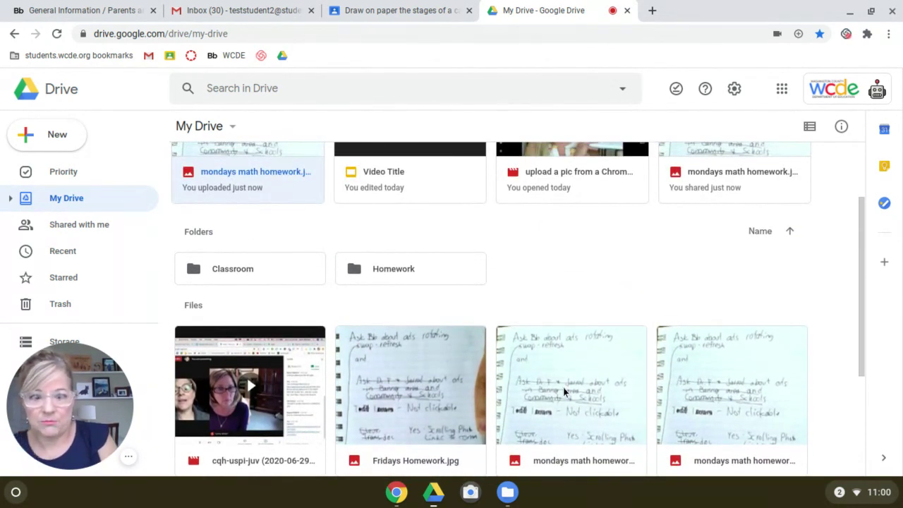
{"action": "left_click_drag", "start_coordinate": [563, 387], "coordinate": [393, 279]}
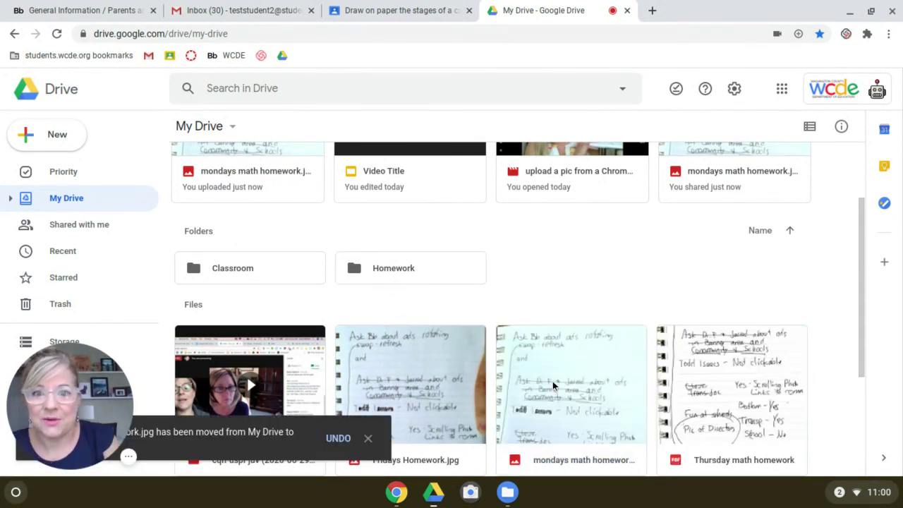
{"action": "left_click_drag", "start_coordinate": [554, 383], "coordinate": [399, 276]}
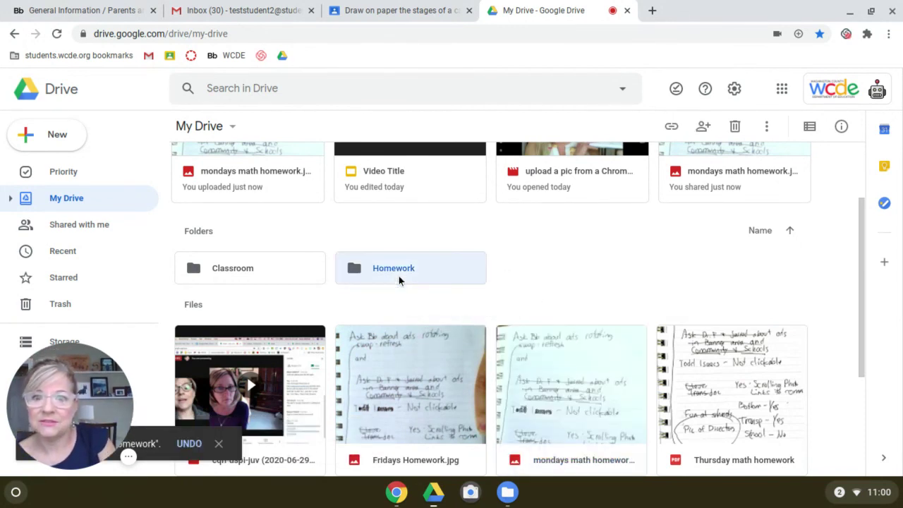
Step: Check the Homework folder's contents, then change its colour to red
{"action": "double_click", "coordinate": [398, 278]}
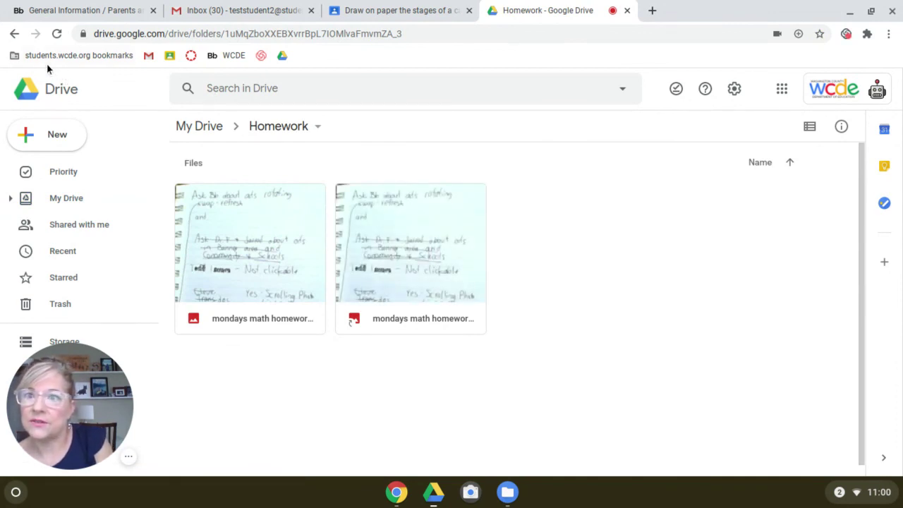
{"action": "left_click", "coordinate": [12, 35]}
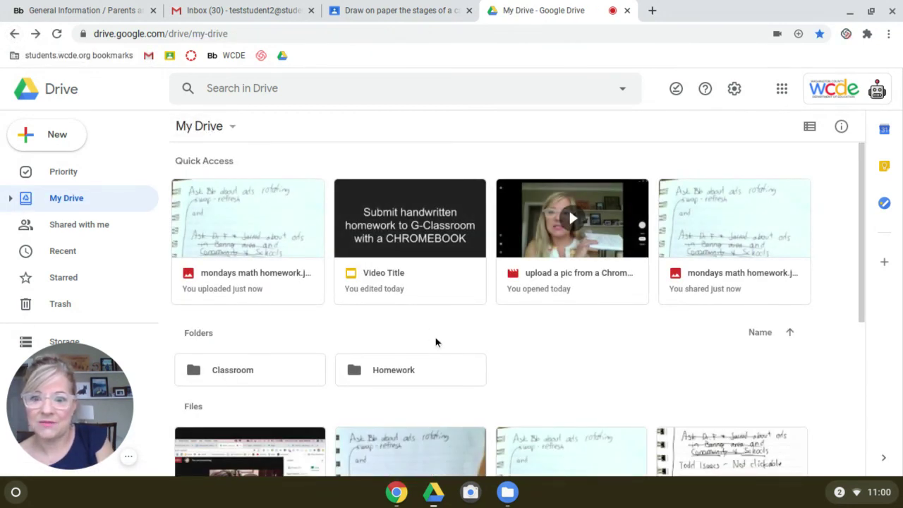
{"action": "right_click", "coordinate": [386, 374]}
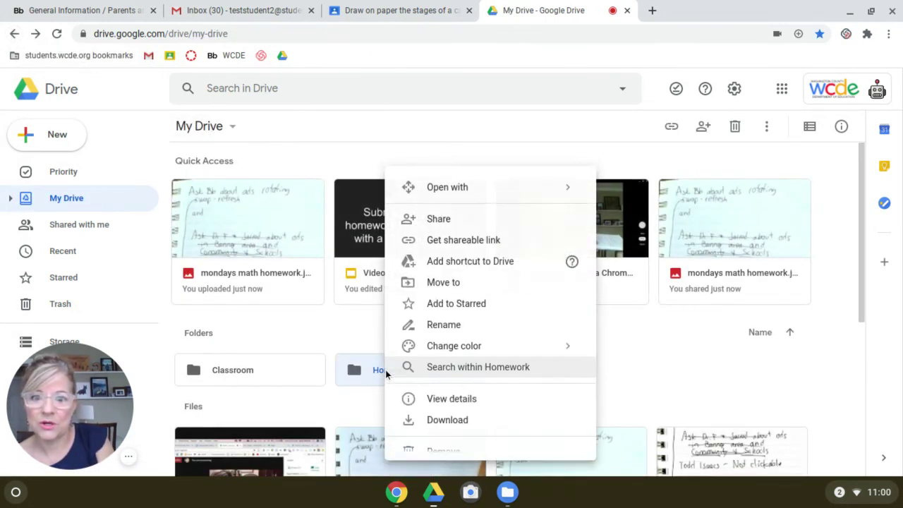
{"action": "mouse_move", "coordinate": [460, 348]}
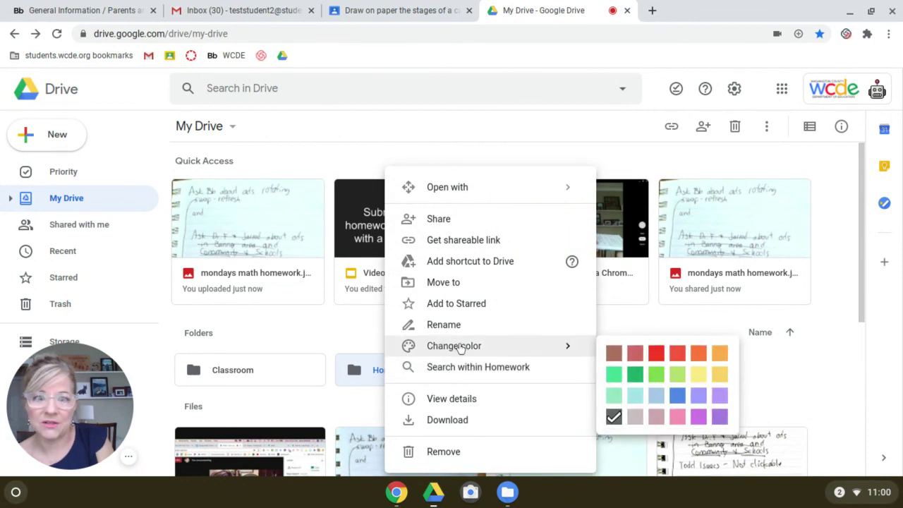
{"action": "left_click", "coordinate": [686, 355]}
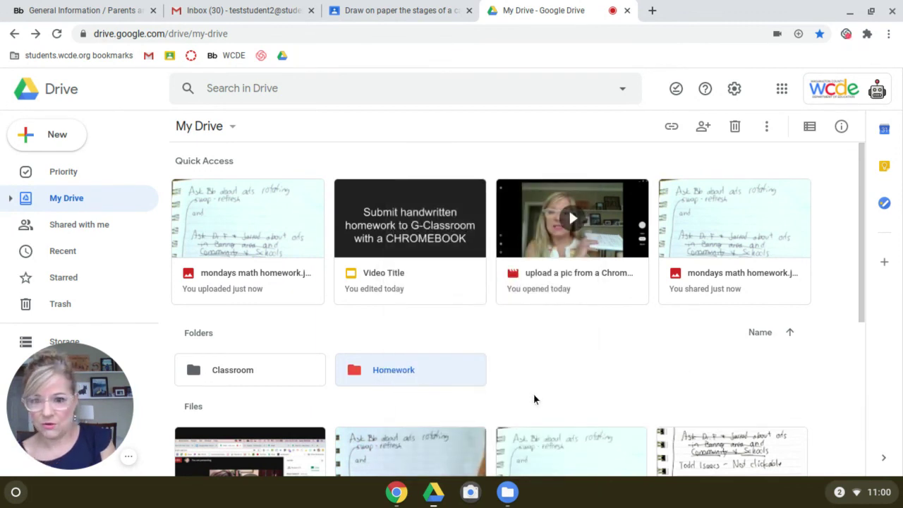